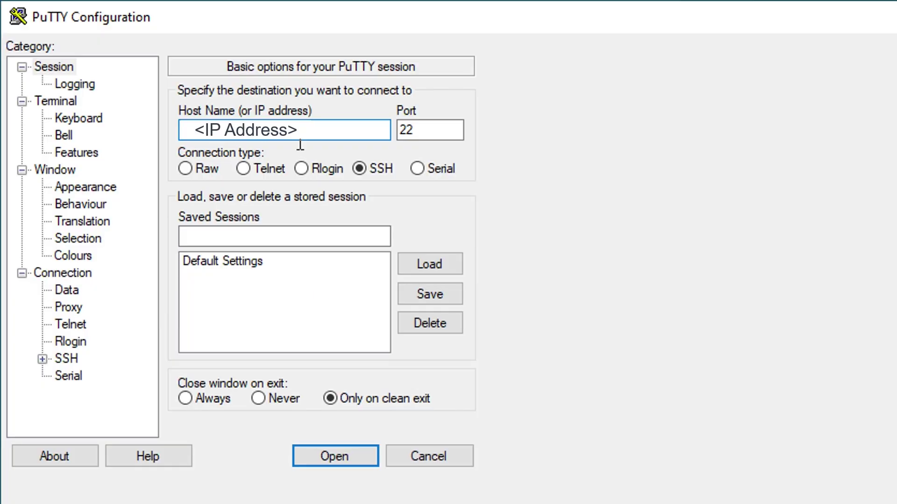
Connect to the switch over SSH and log in with the username and password
left_click(343, 450)
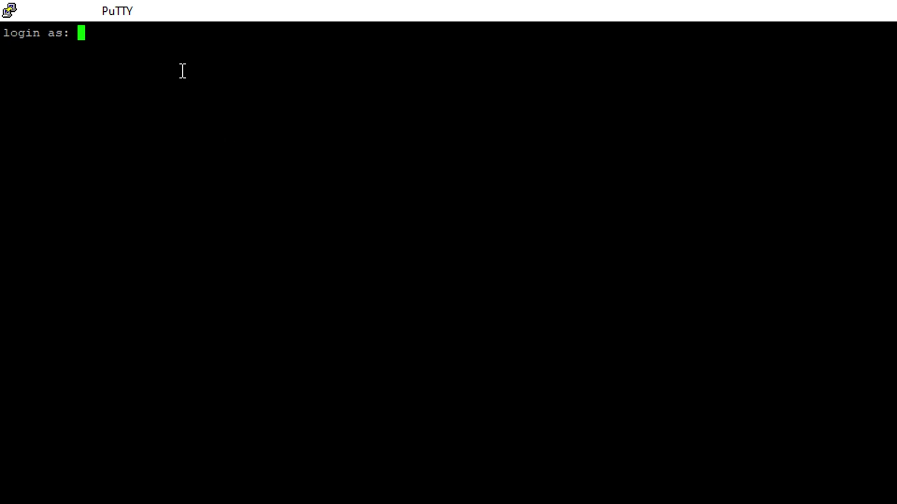
type("trai")
type("ning")
key("Return")
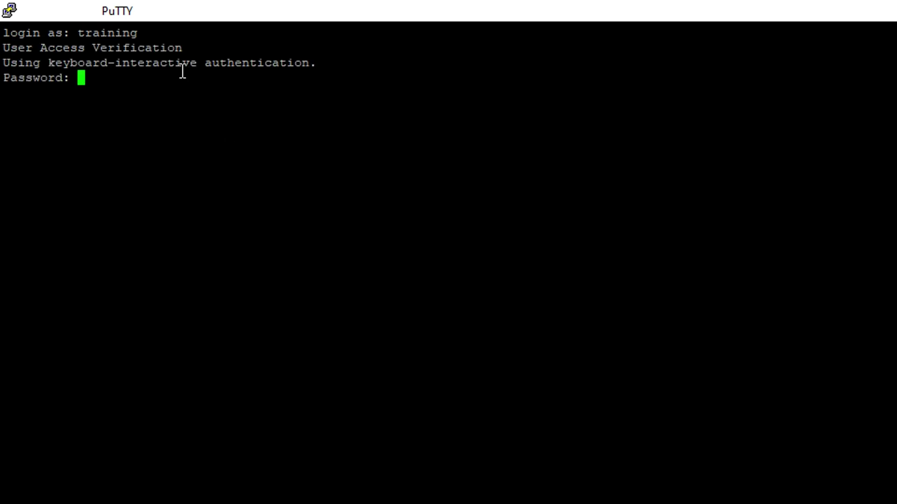
key("Return")
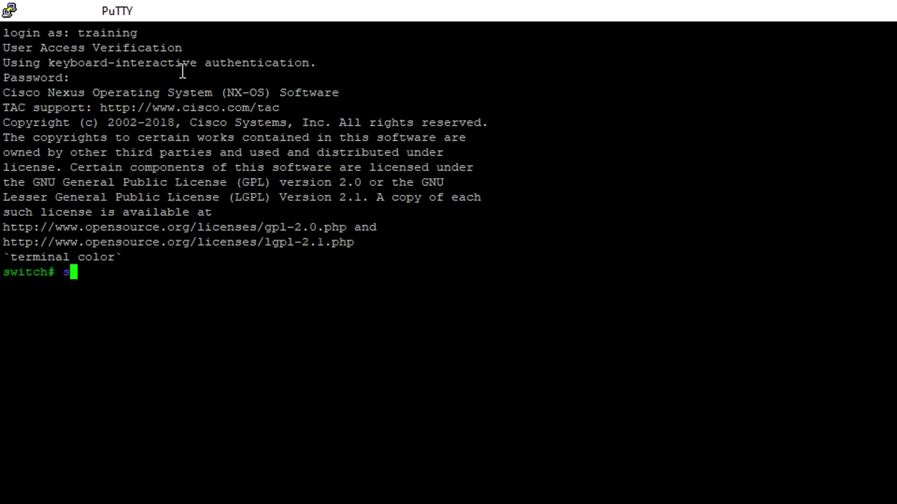
type("show swit")
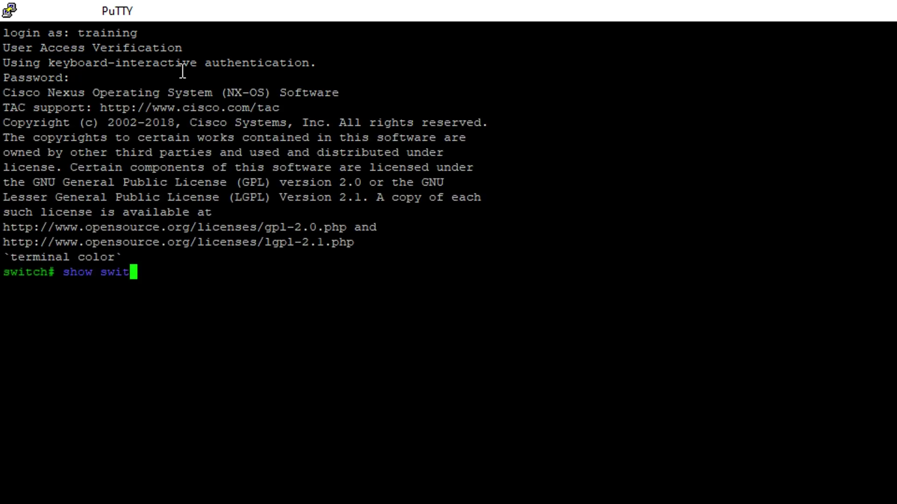
type("chname")
Run 'show switchname' and 'show hardware' to display the switch name and inventory
key("Return")
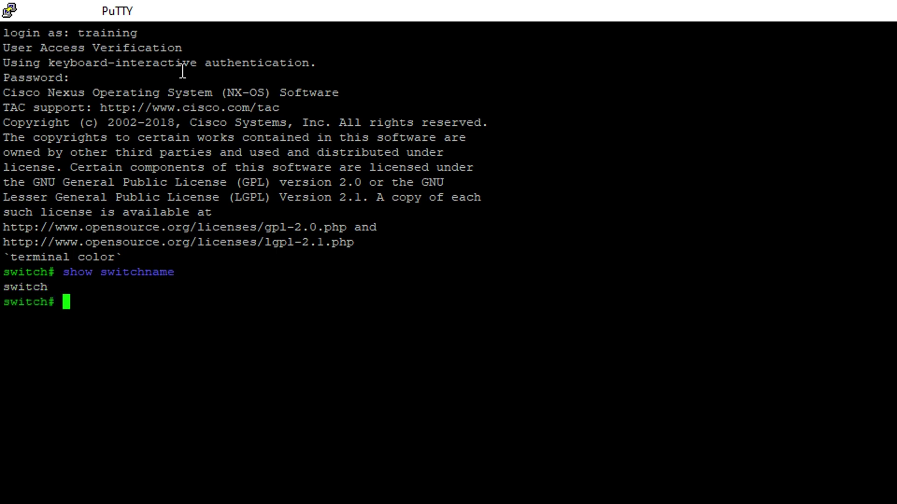
type("sh")
type("ow hardw")
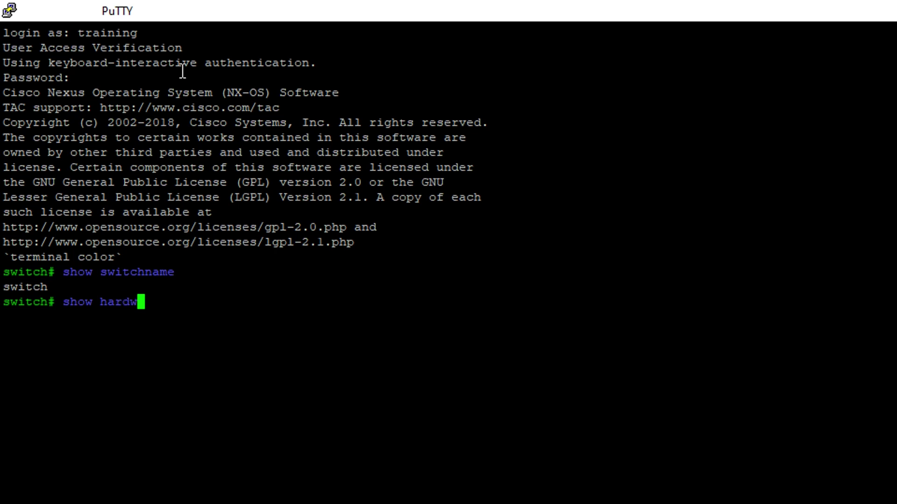
type("are")
key("Return")
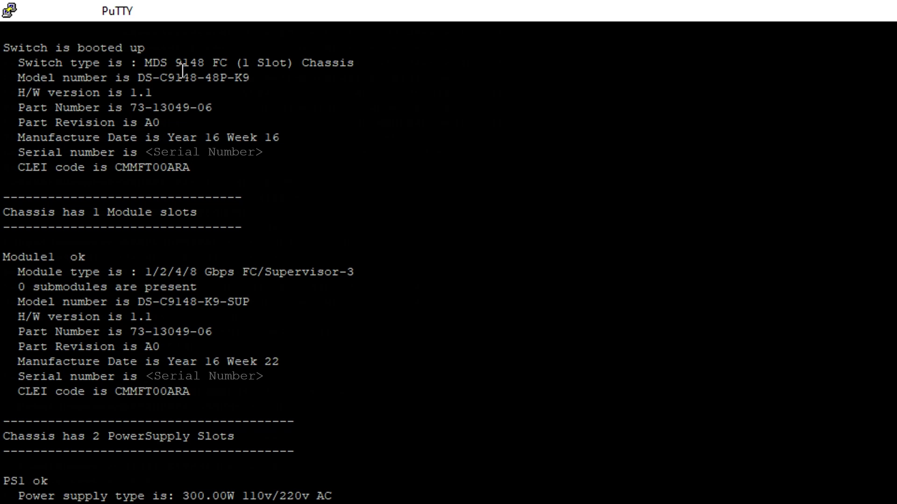
scroll(181, 69, "down", 10)
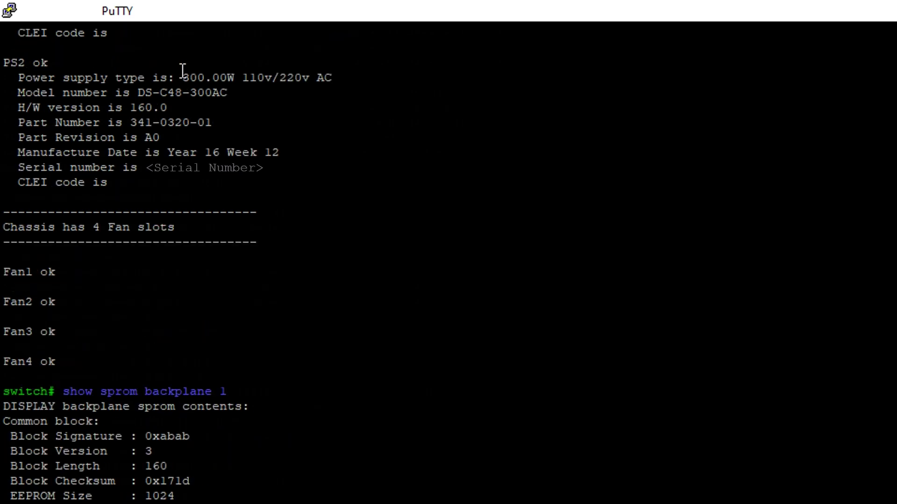
scroll(180, 69, "down", 5)
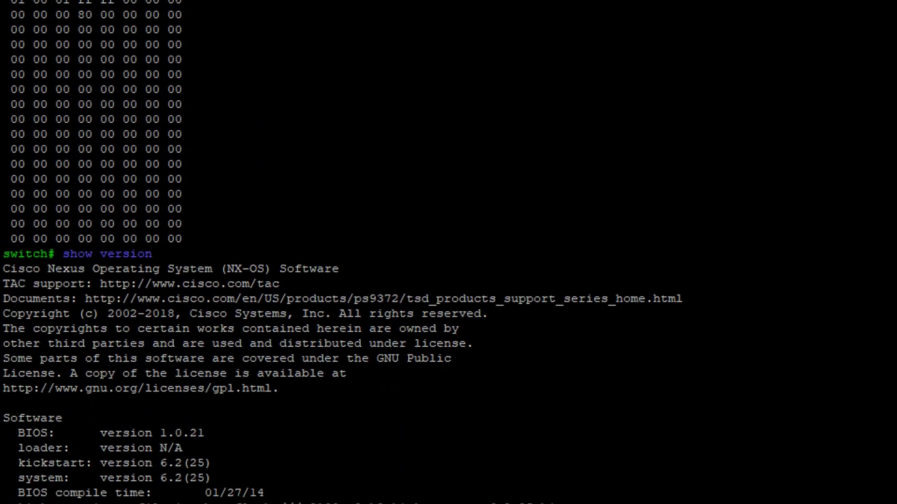
type("show ")
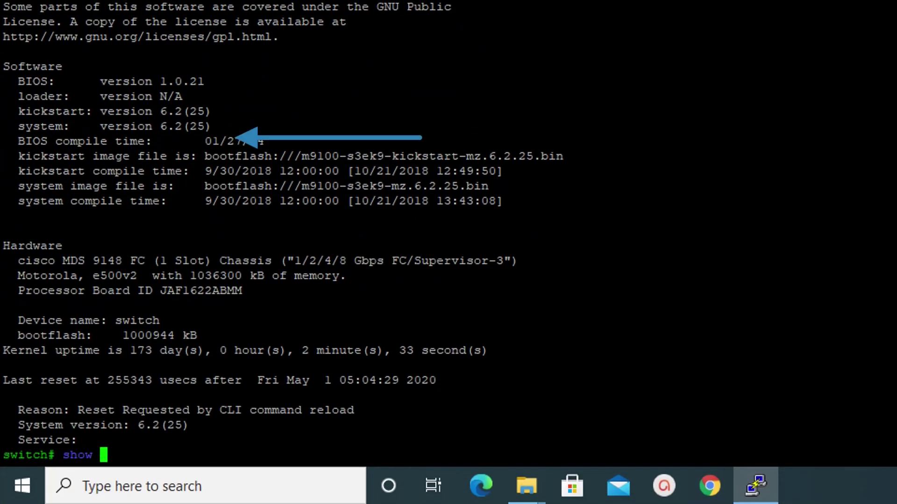
type("module")
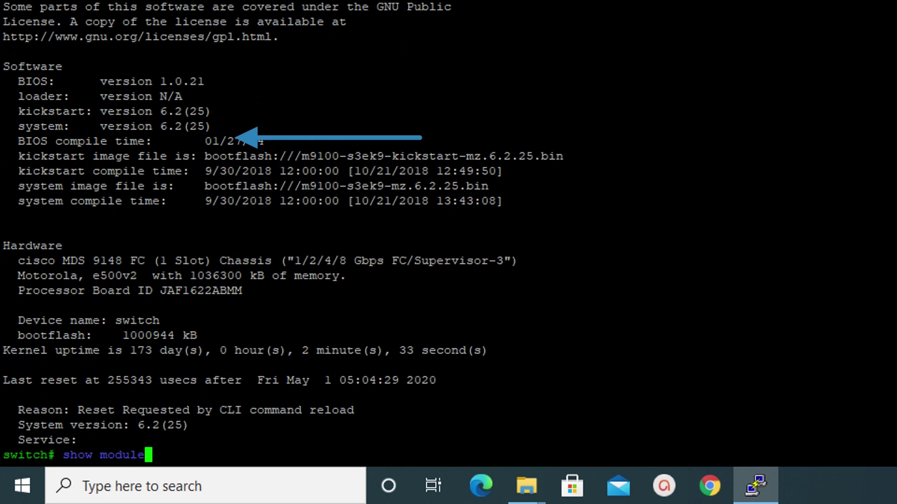
Run 'show module', 'show system uptime' and 'show environment' on the switch
key("Return")
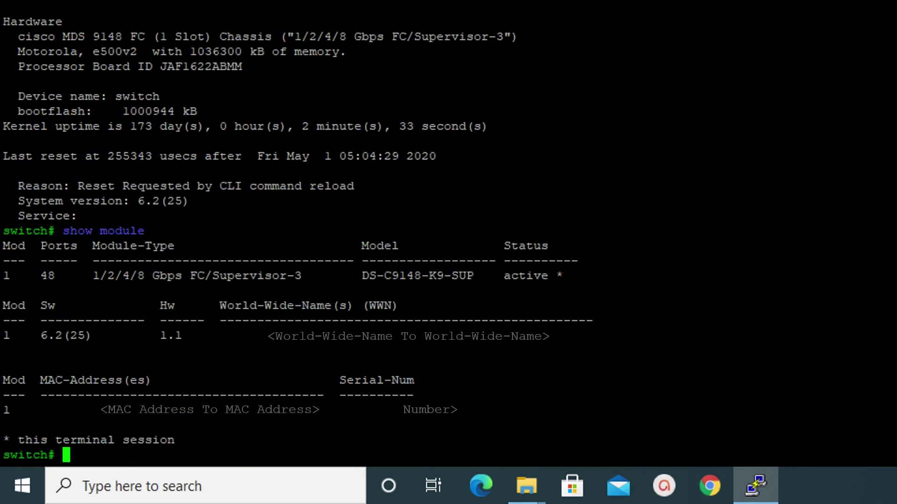
type("s")
type("how sy")
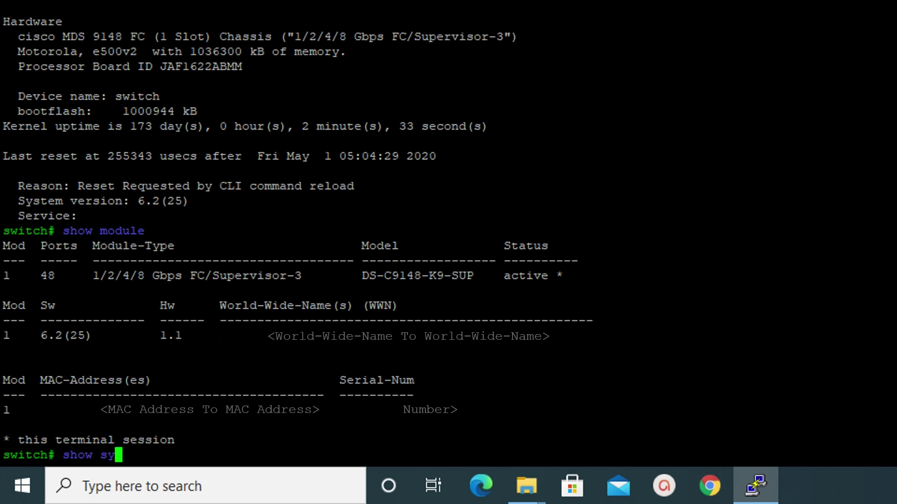
type("stem up")
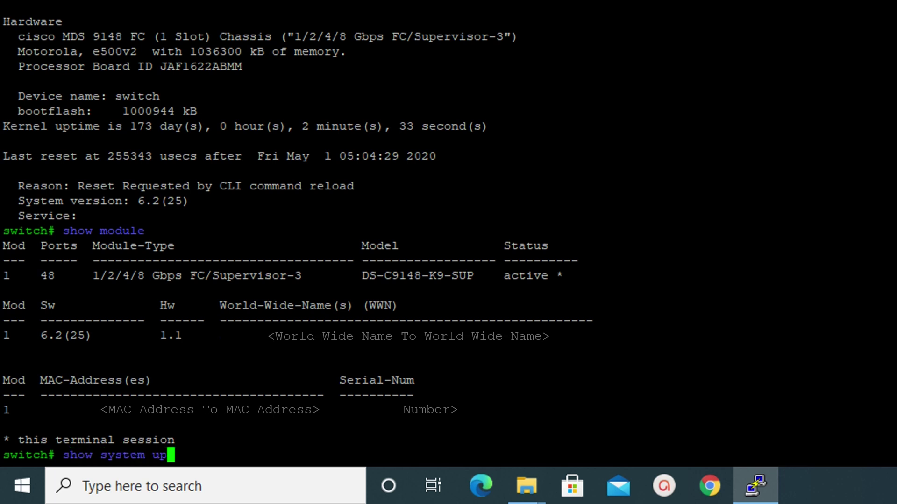
type("time")
key("Return")
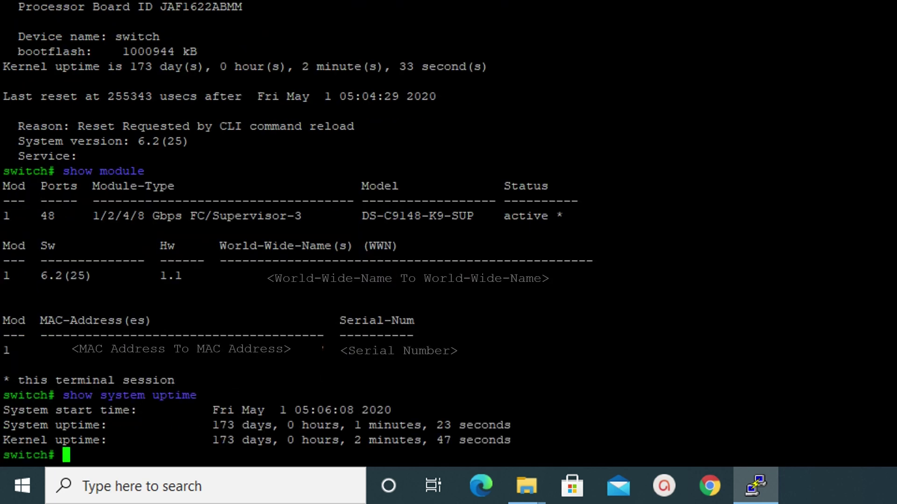
type("show e")
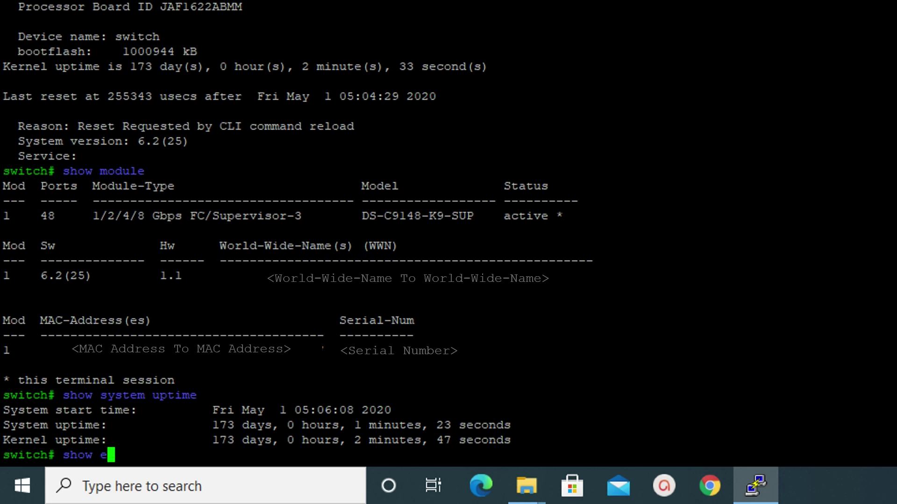
type("nviron")
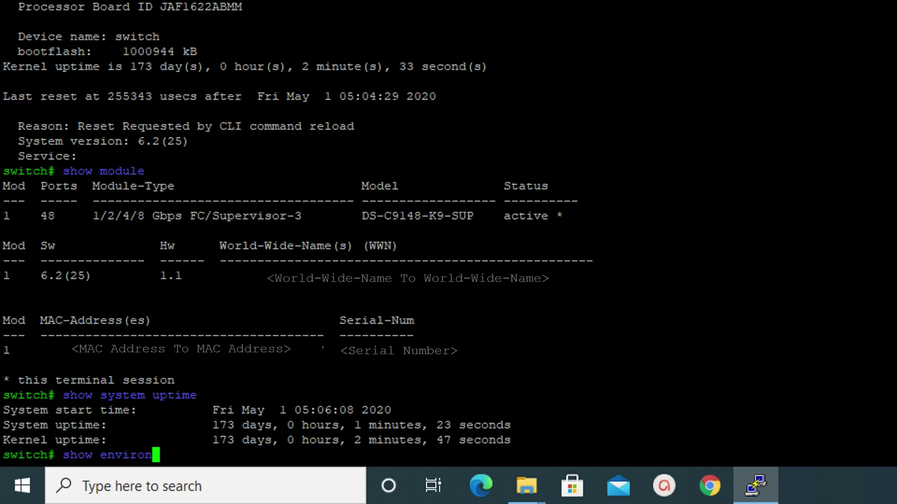
type("ment")
key("Return")
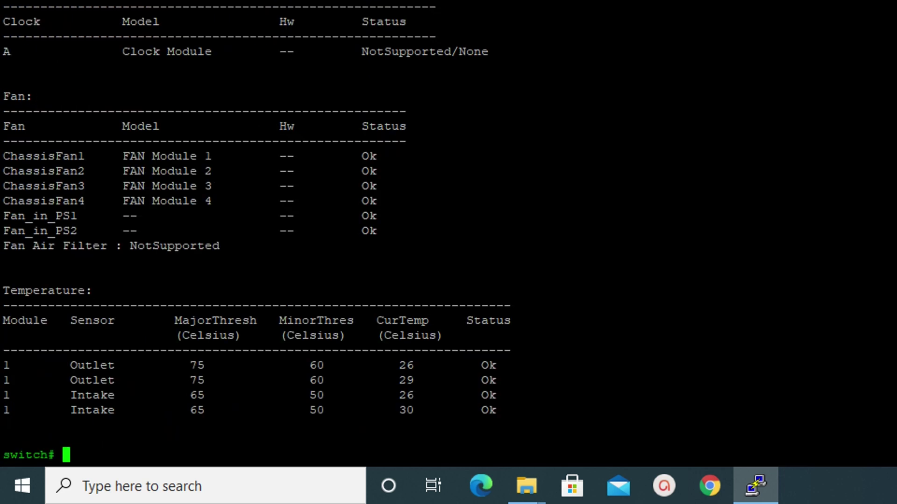
type("show in")
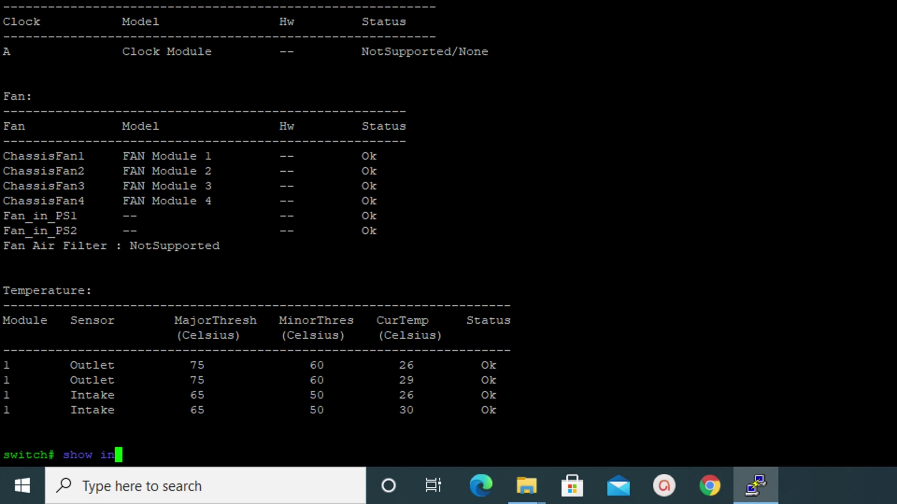
type("terface b")
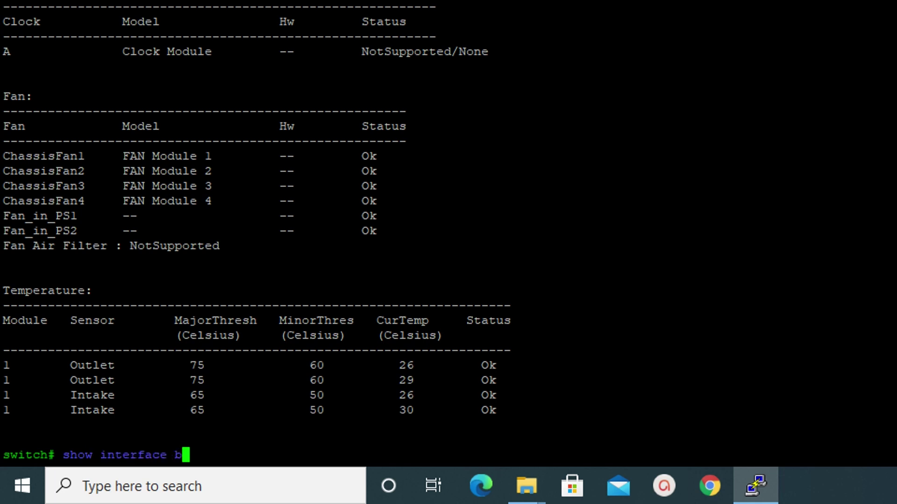
type("rief")
List the brief interface summary, then show detailed status for interface fc1/3
key("Return")
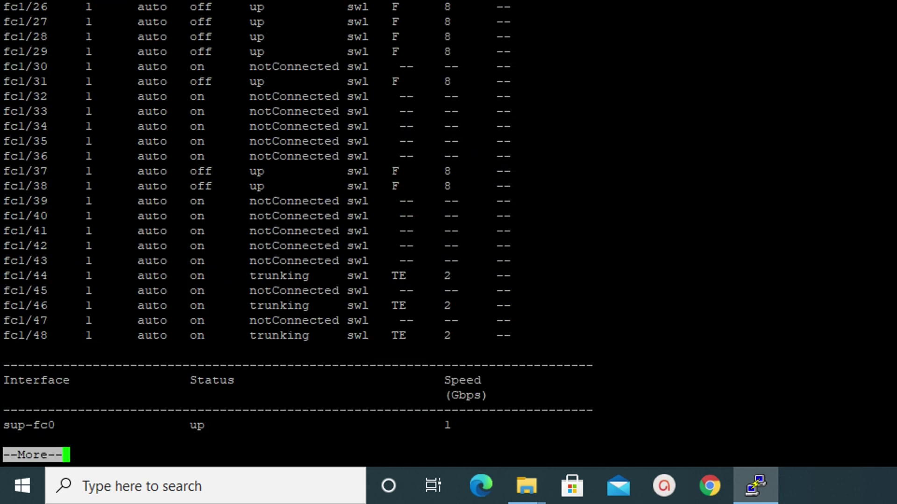
key("space")
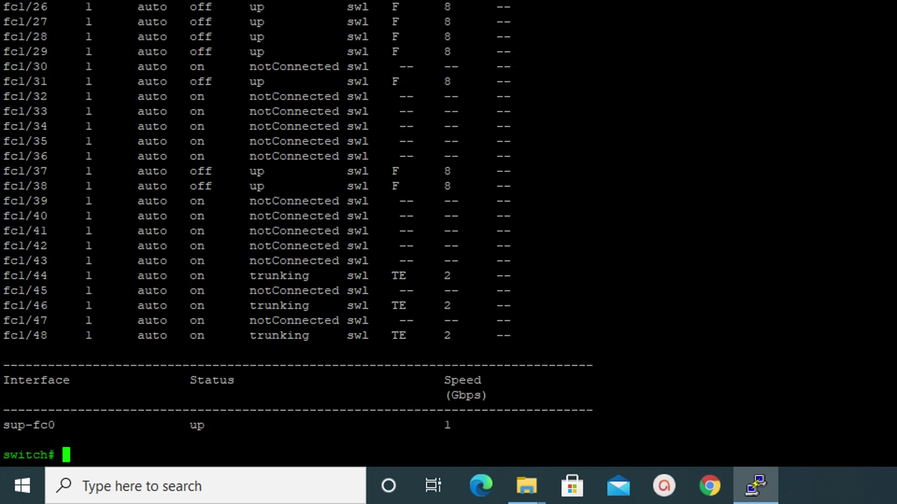
type("show i")
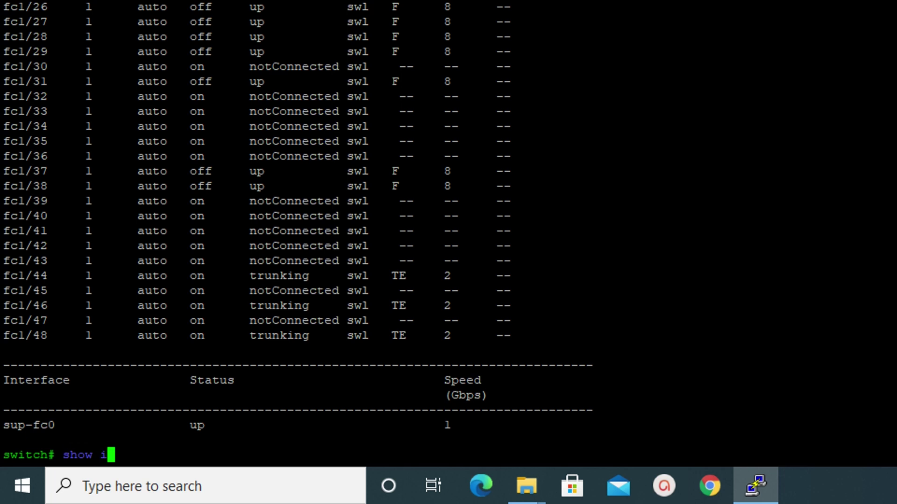
type("nterface ")
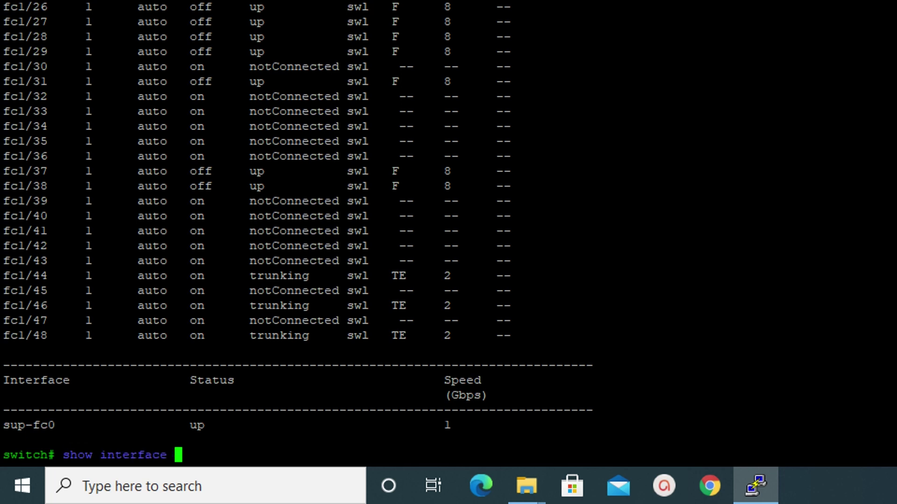
type("fc1/")
type("3")
key("Return")
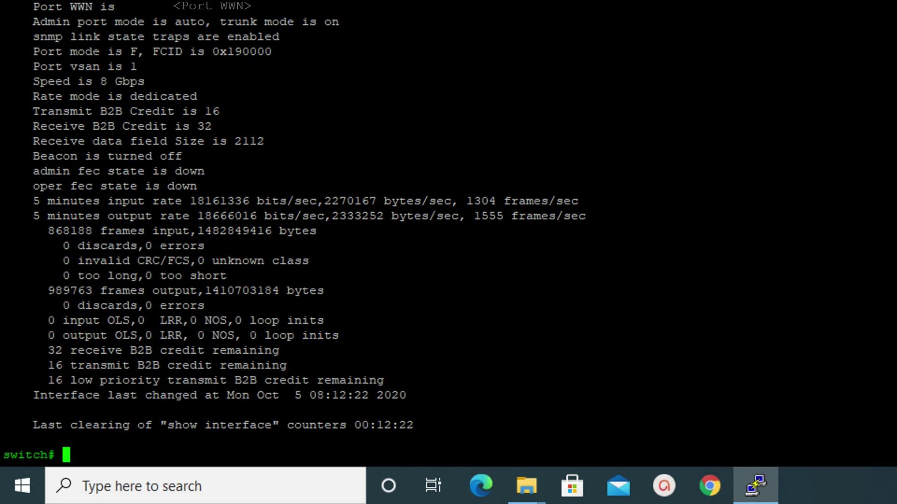
type("show in")
type("ter")
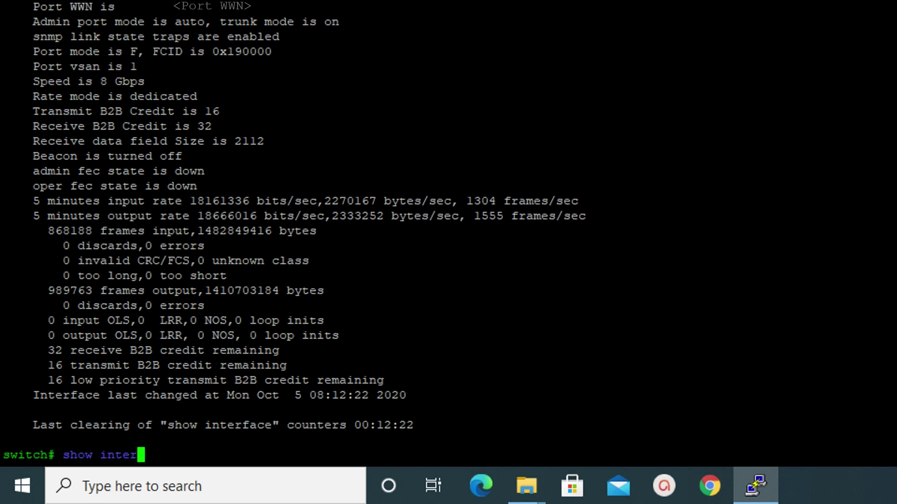
type("face fc")
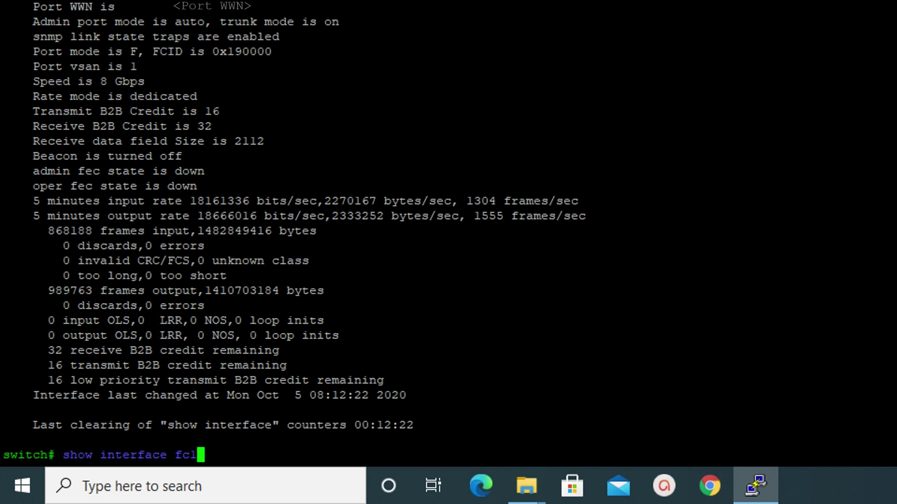
type("1/3 t")
type("rans")
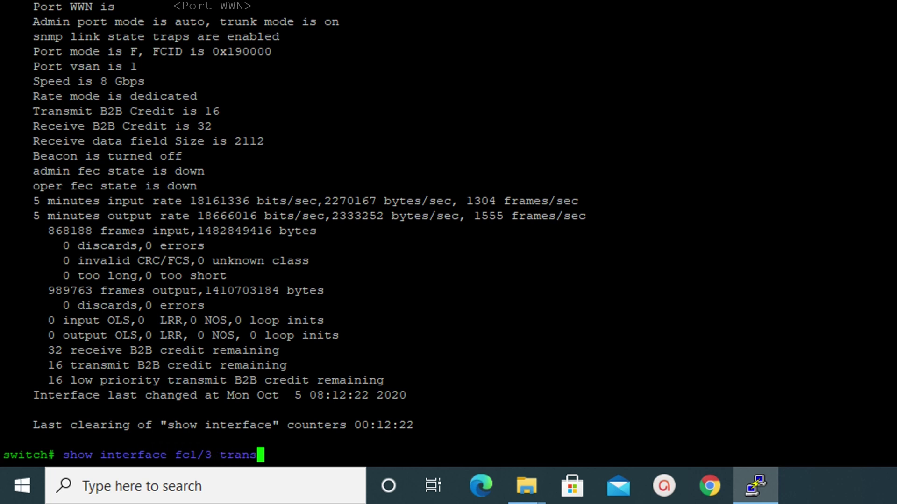
type("cei")
type("ver")
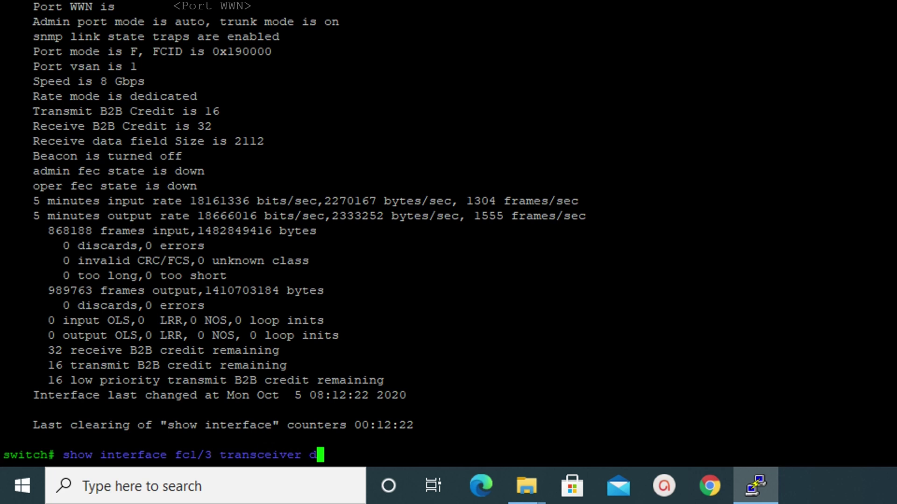
type(" details")
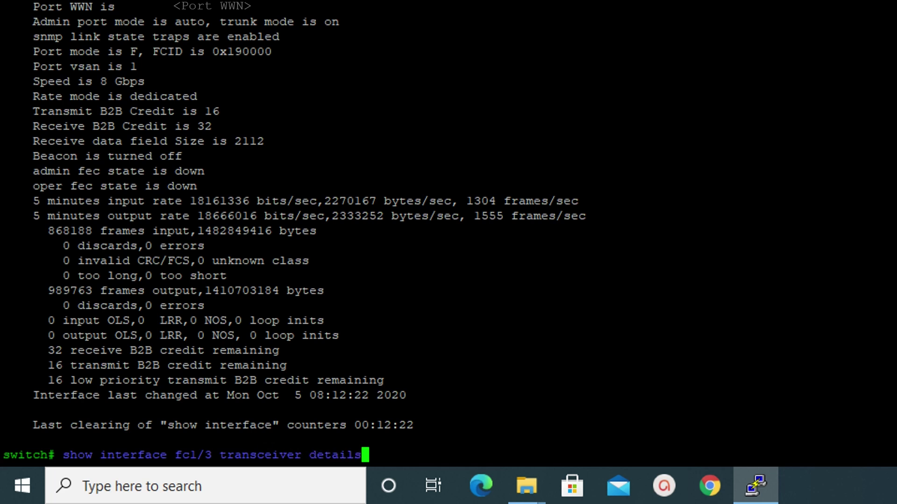
Run 'show interface fc1/3 transceiver details' to view the SFP diagnostics
key("Return")
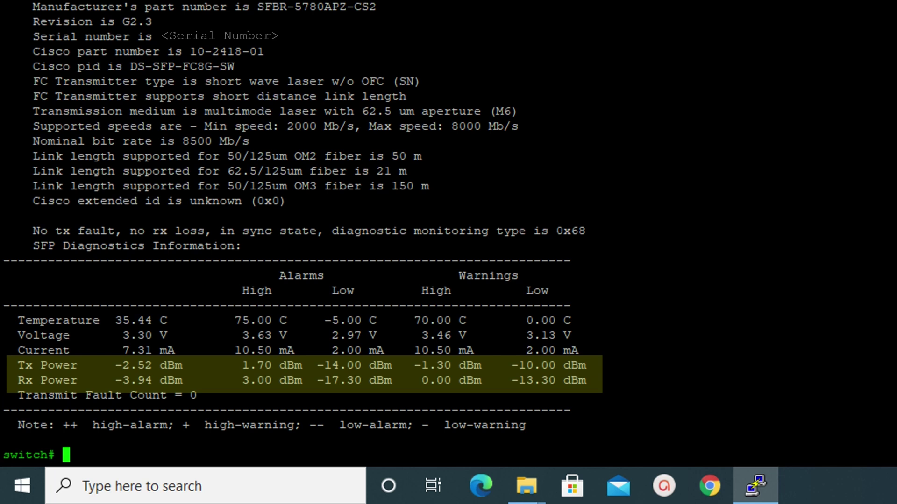
type("cle")
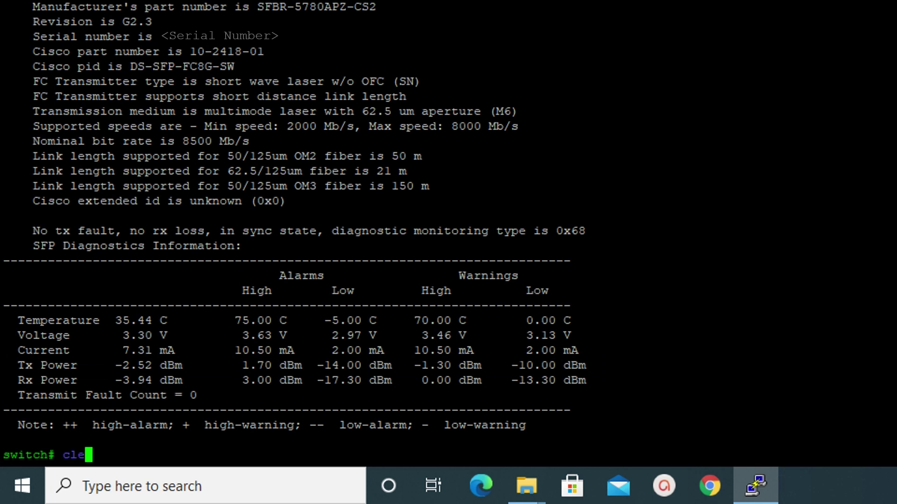
type("ar c")
type("ounte")
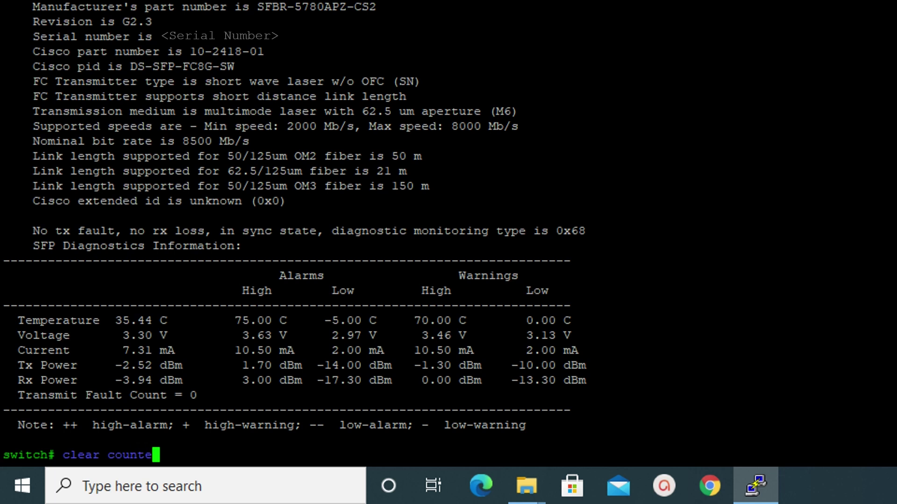
type("rs")
type(" interfa")
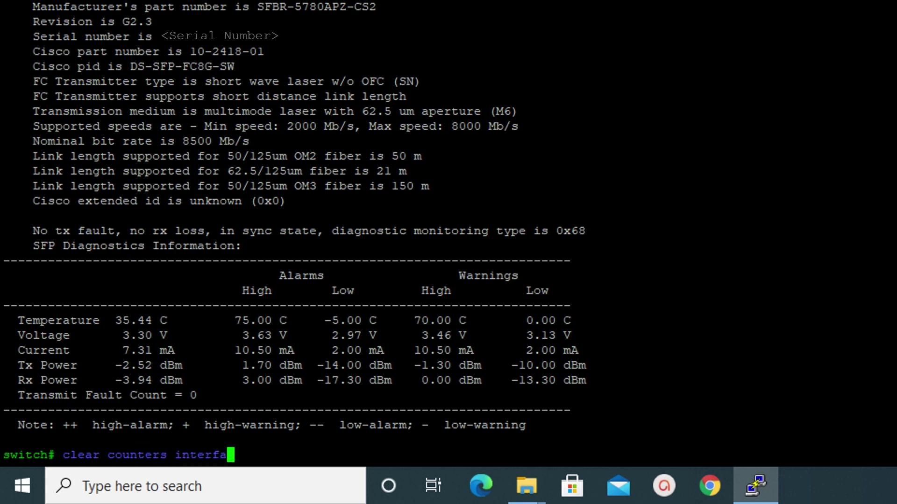
type("ce")
type(" all")
Run 'clear counters interface all' and 'debug system internal clear-counters all'
key("Return")
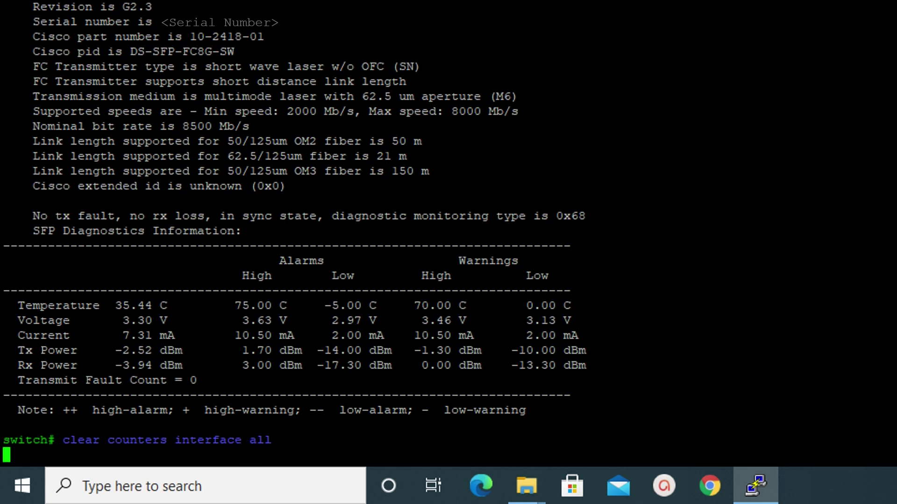
type("de")
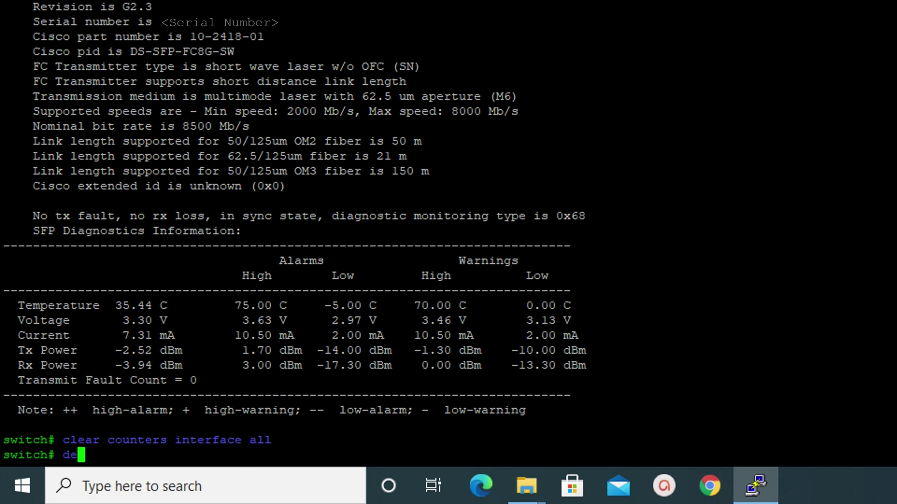
type("bug ")
type("system ")
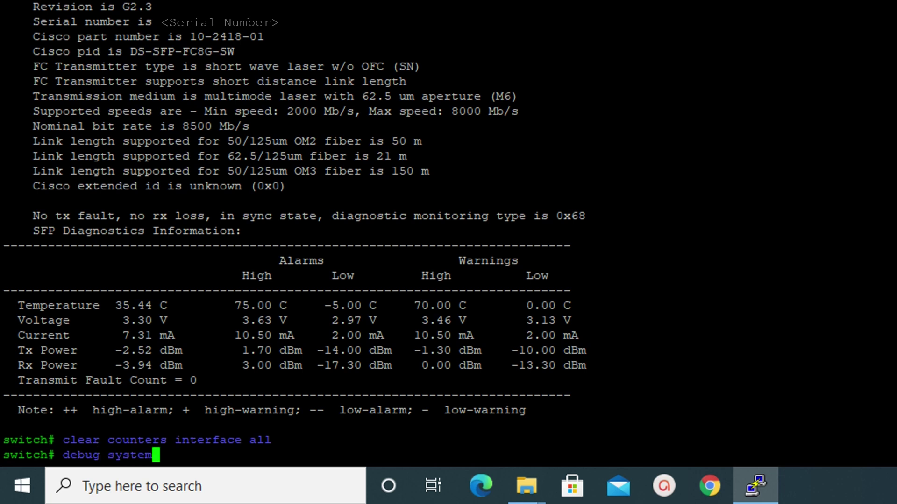
type("i")
type("nternal")
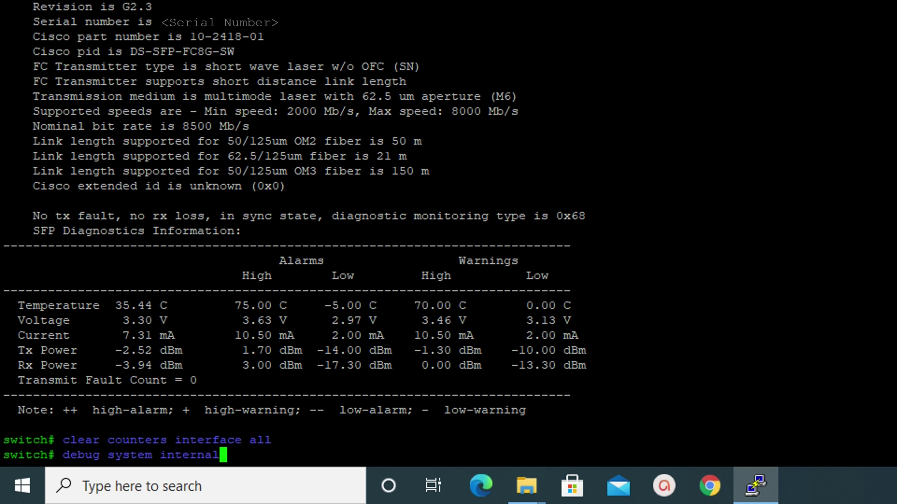
type(" c")
type("lear-")
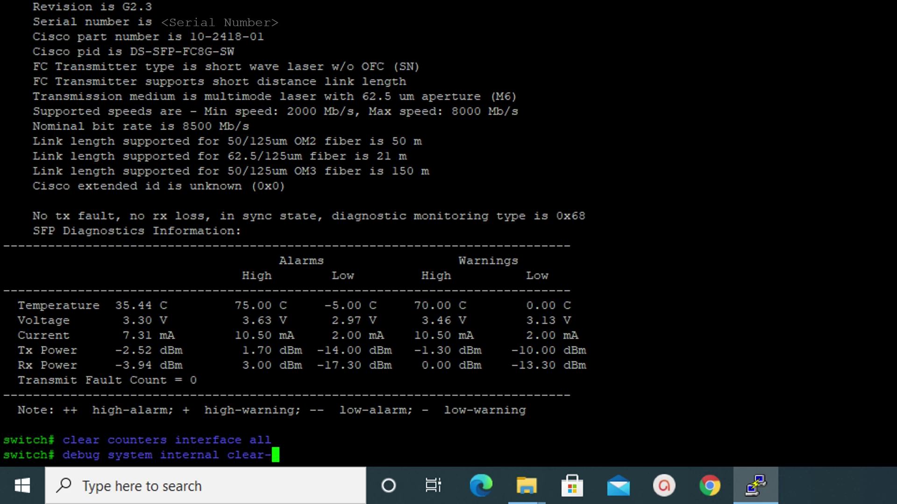
type("count")
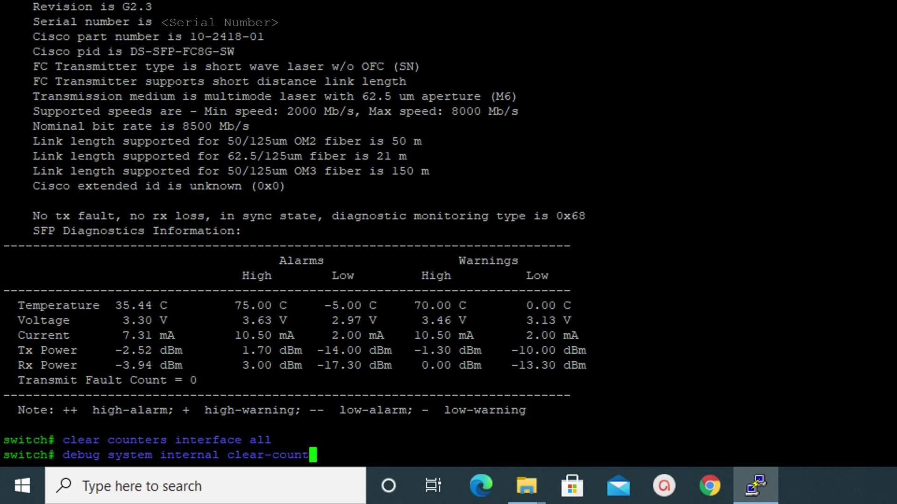
type("ers")
type(" all")
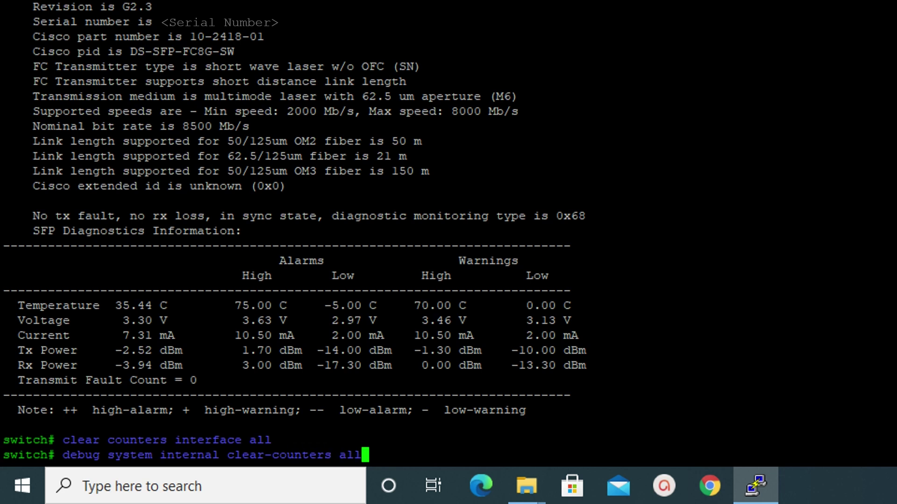
key("Return")
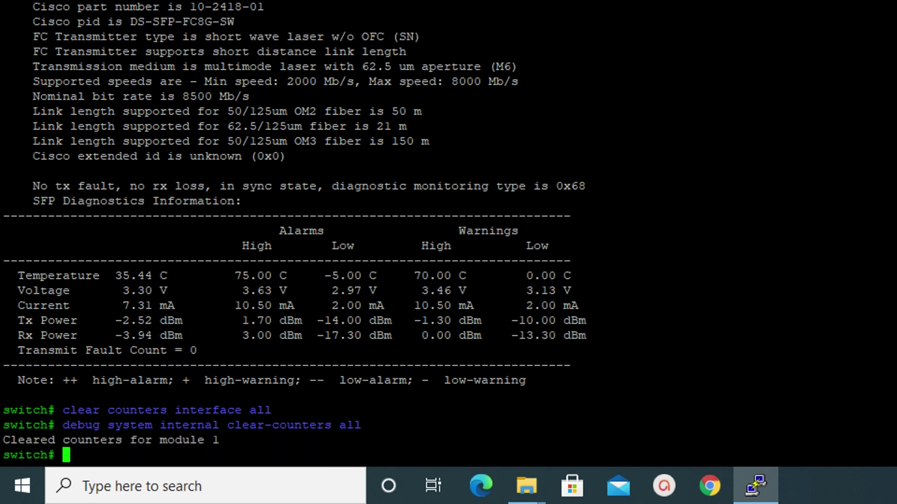
type("sho")
type("w ")
type("modu")
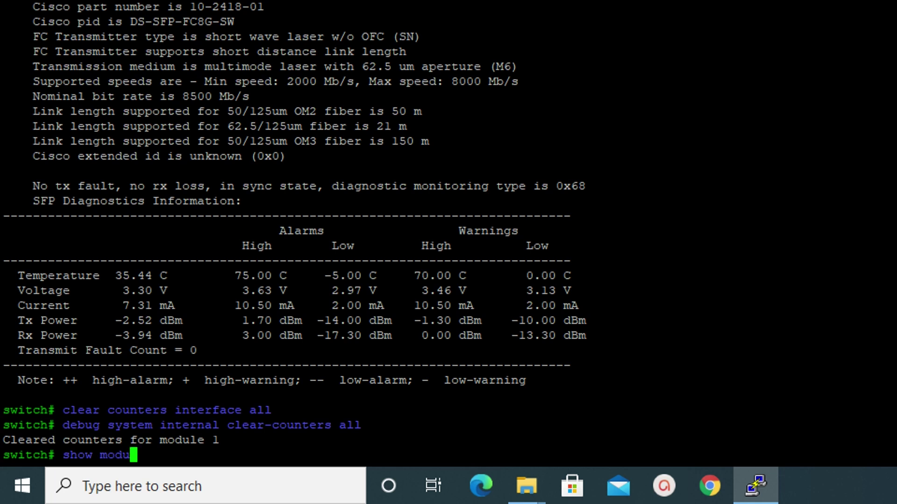
type("le")
type(" internal ")
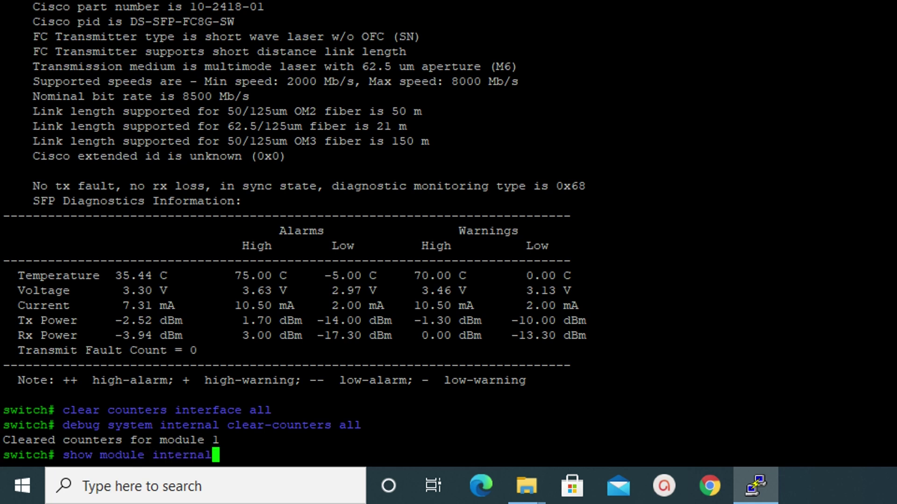
type("ex")
type("cepti")
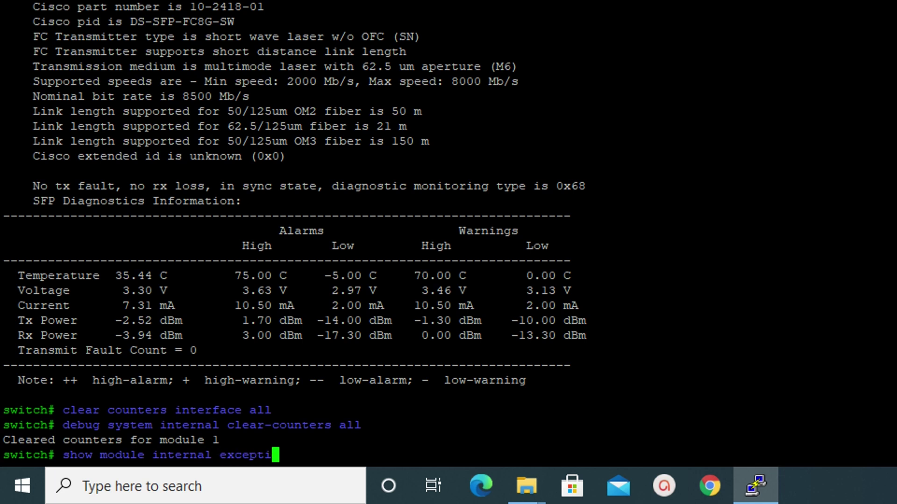
type("onlog")
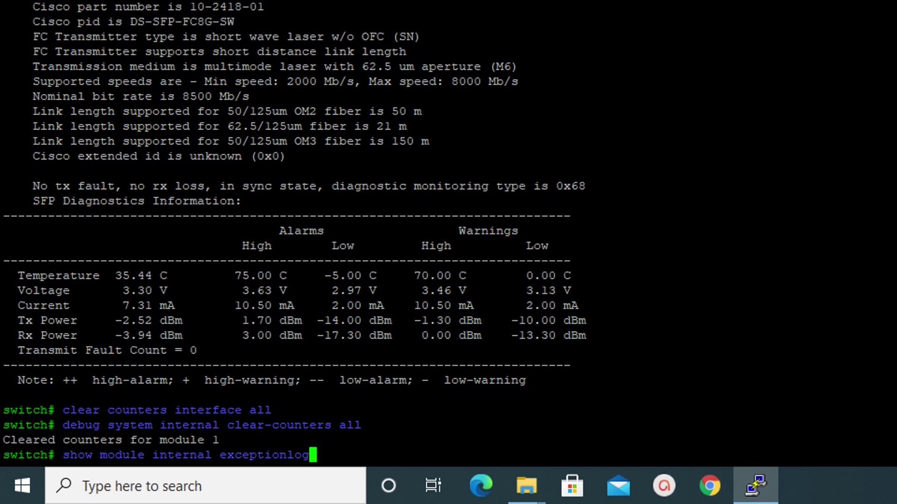
Run 'show module internal exceptionlog' and quit the pager back to the prompt
key("Return")
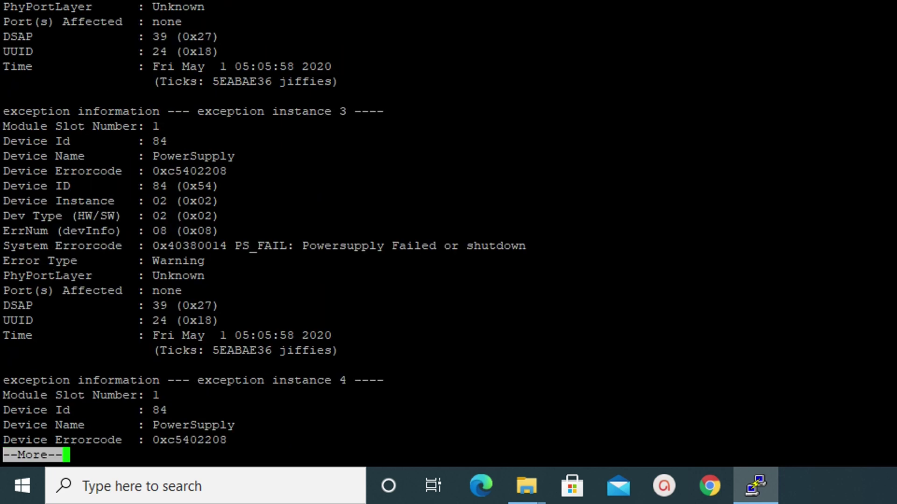
key("q")
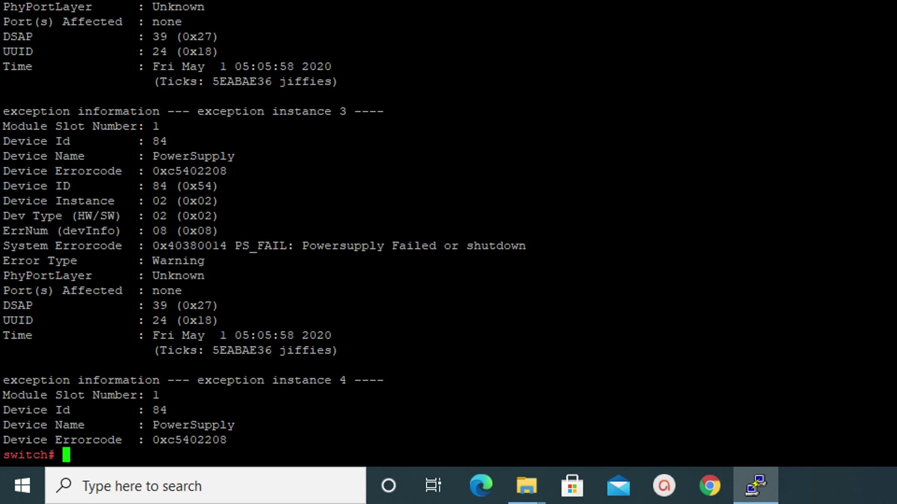
type("sh")
type("ow")
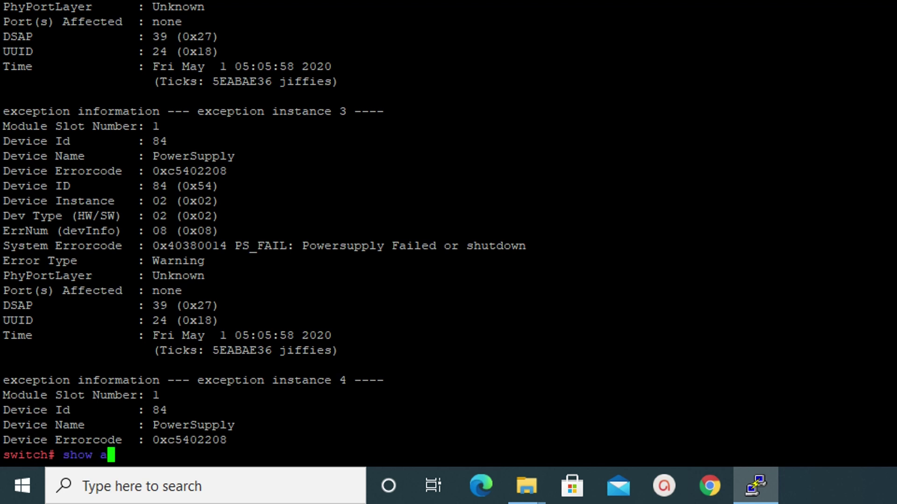
type(" accounti")
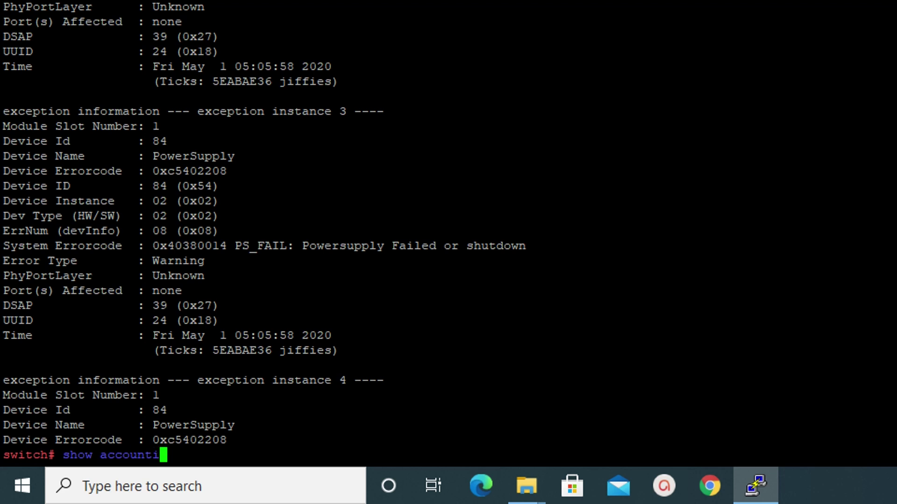
type("ng")
type(" log ")
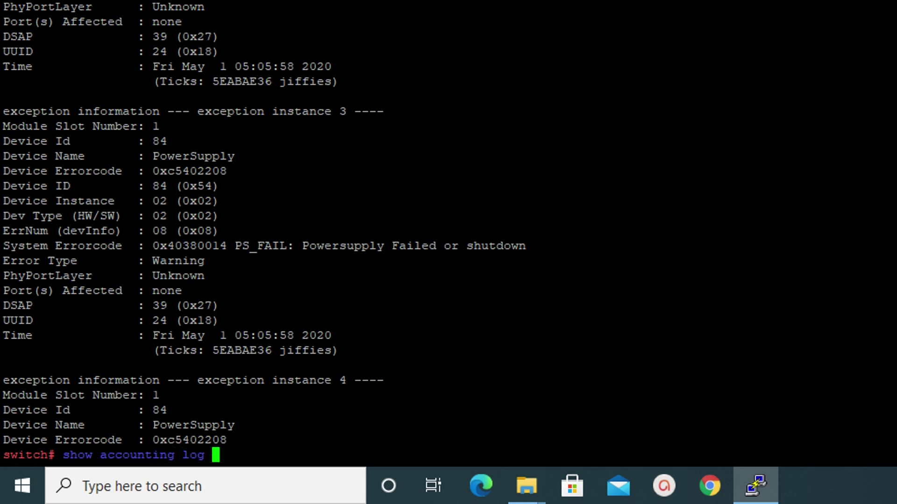
type("|last ")
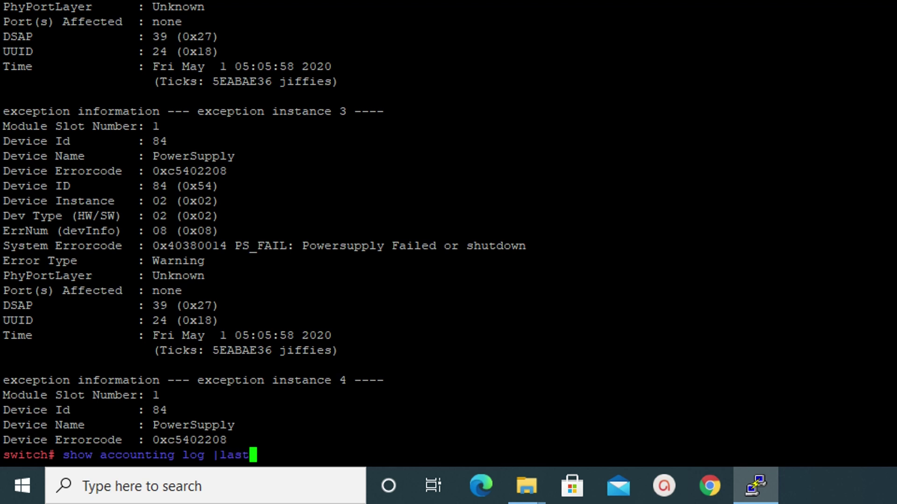
type("50")
Run 'show accounting log |last 50' to list recently executed commands
key("Return")
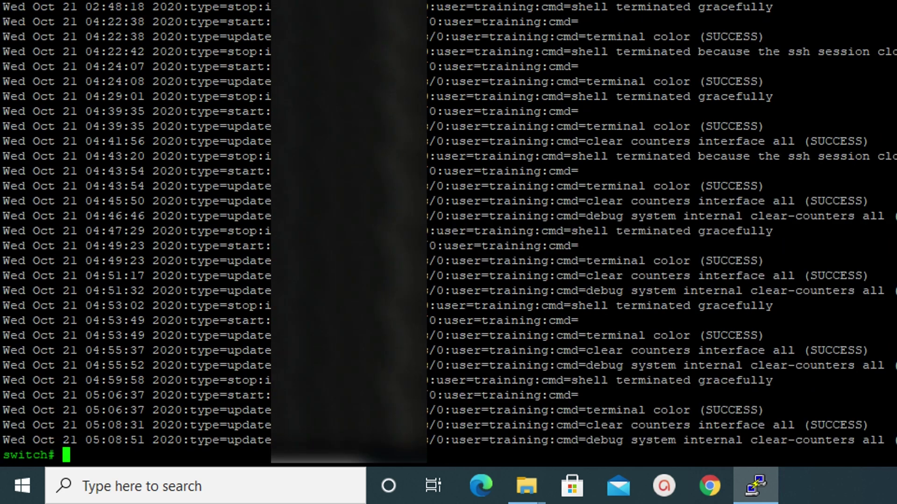
type("show l")
type("ogg")
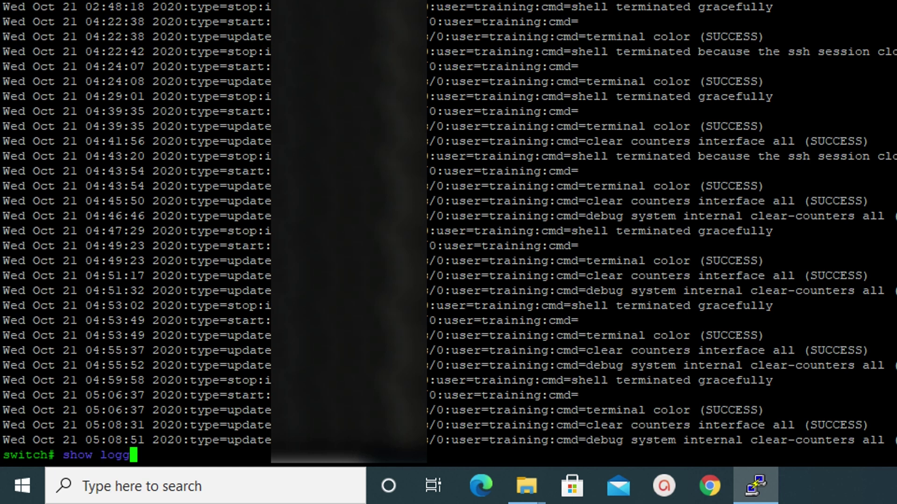
type("ing log")
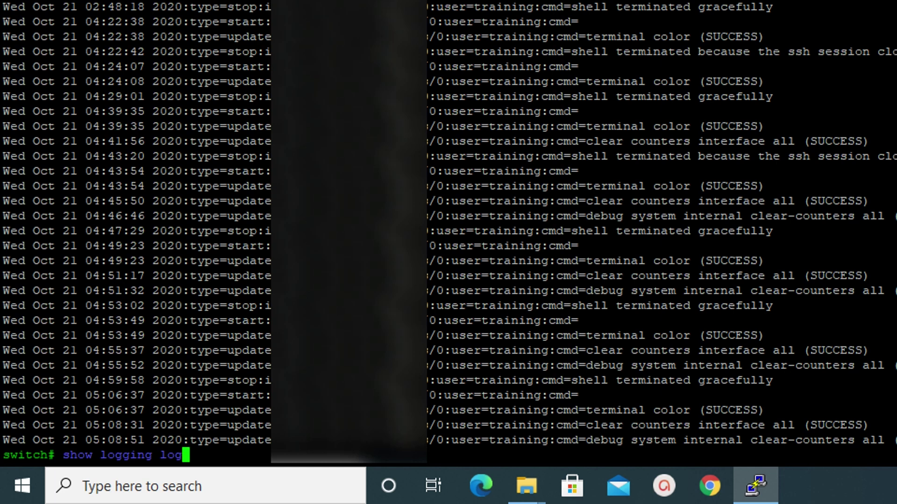
type(" |")
type("last 4")
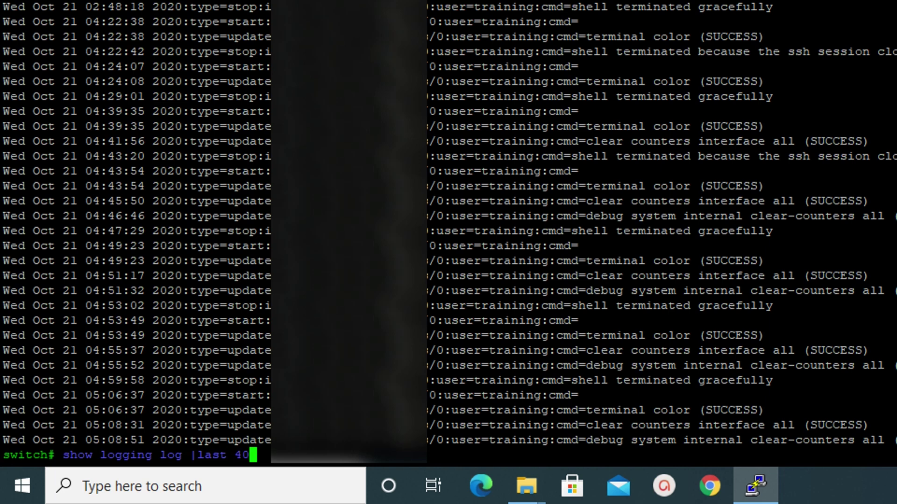
type("0")
Run 'show logging log |last 40' to view the recent system log entries
key("Return")
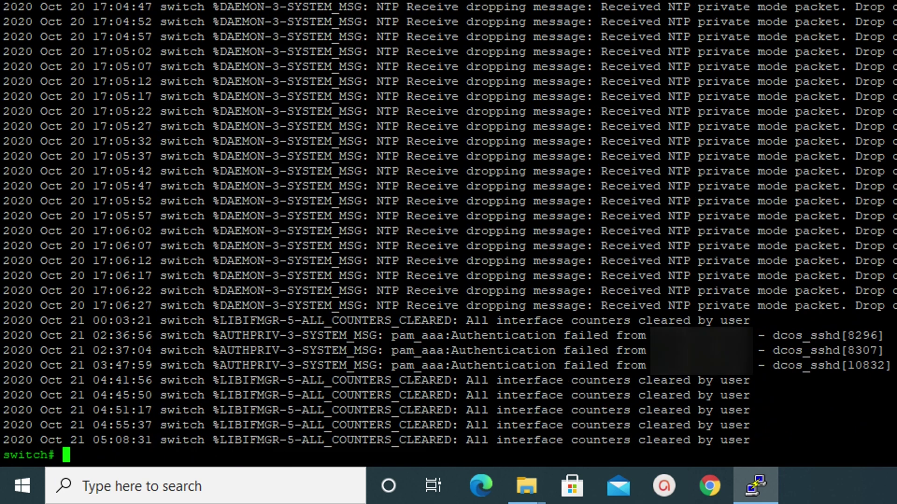
type("s")
type("how ")
type("logg")
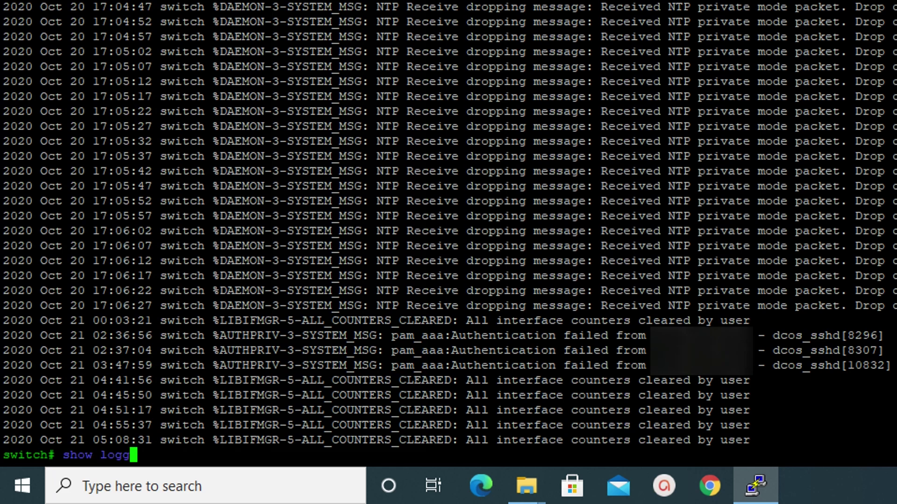
type("ing")
type(" nvram ")
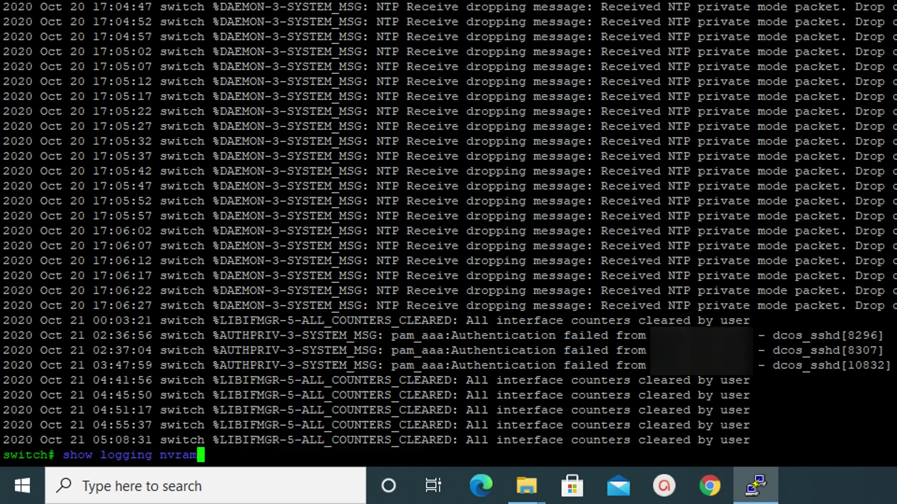
type("|last")
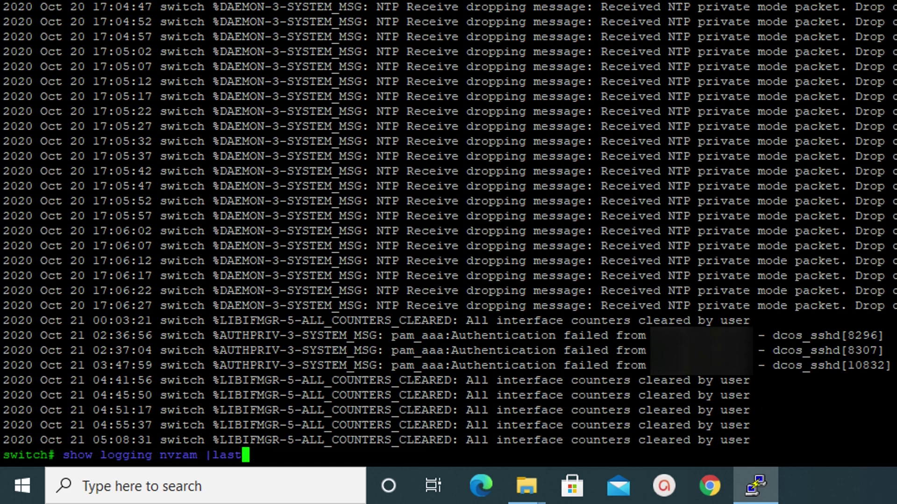
type(" 50")
Run 'show logging nvram |last 50' and quit the pager back to the prompt
key("Return")
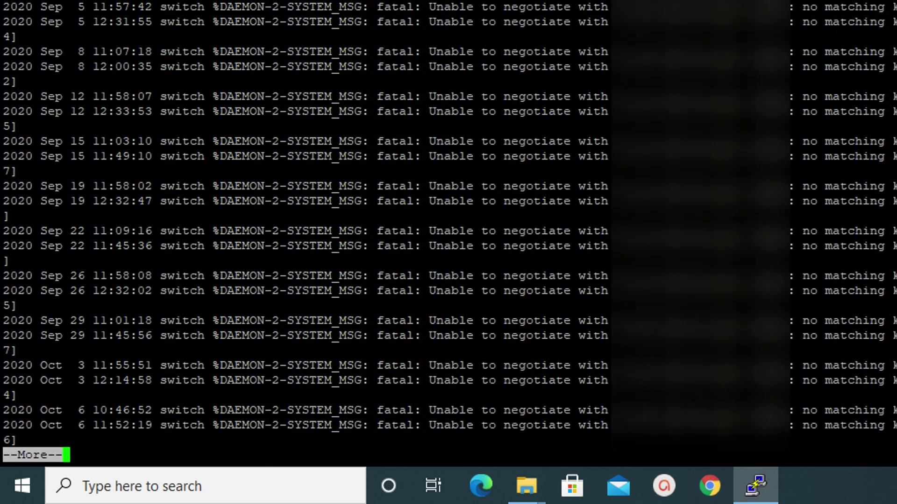
key("q")
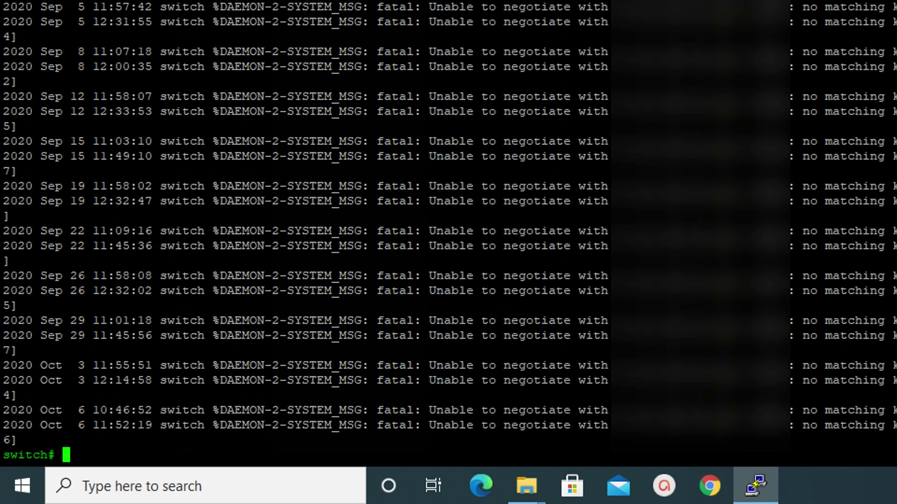
type("show")
type(" log")
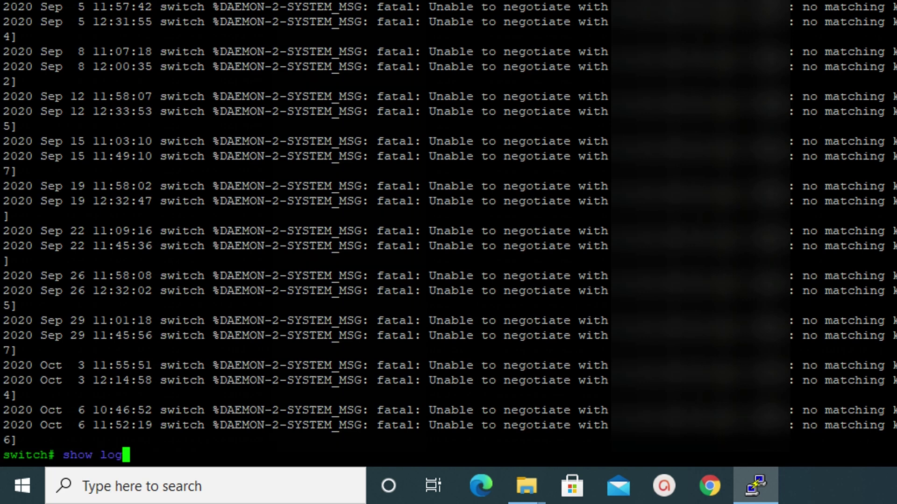
type("ging")
type(" onbo")
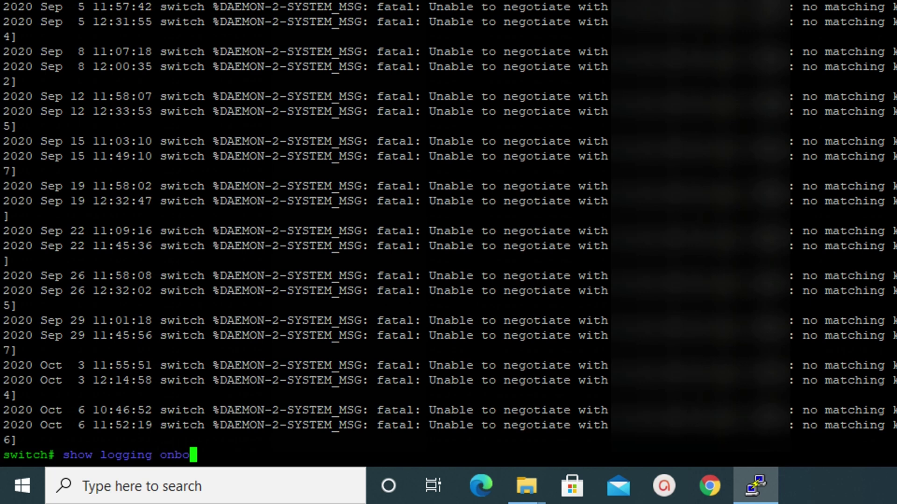
type("ard")
type(" sta")
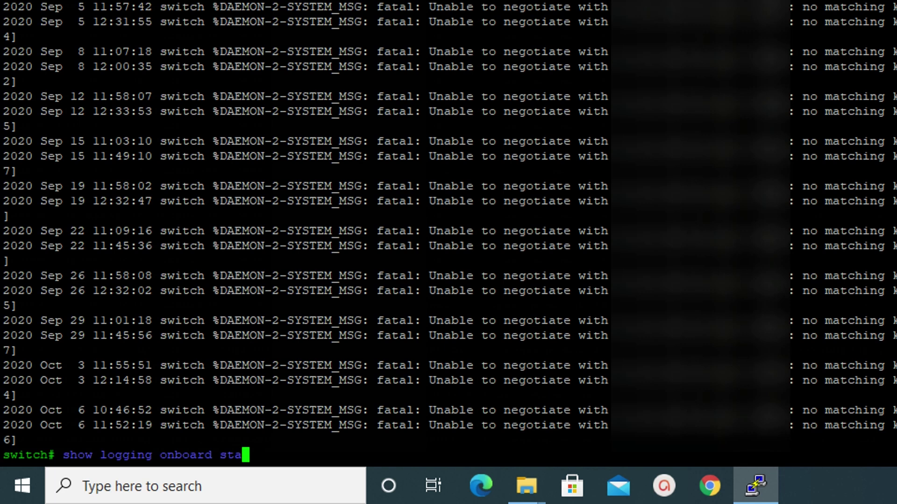
type("rttim")
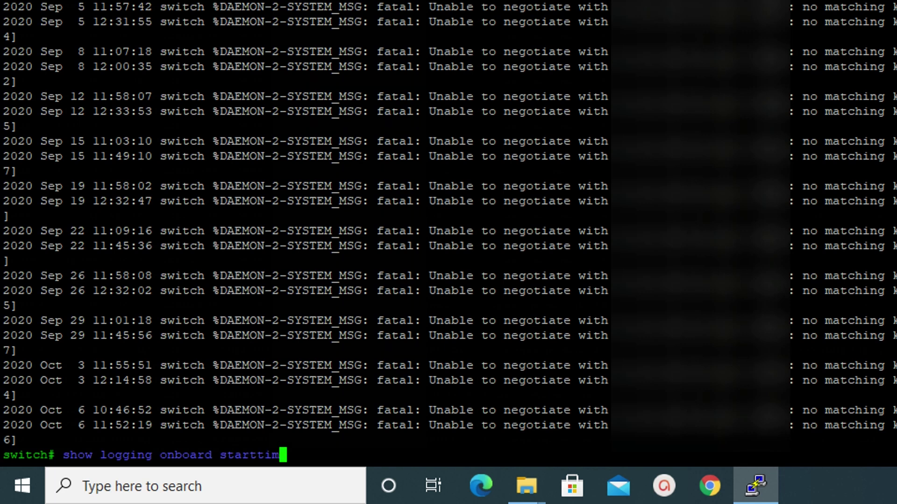
type("e")
type("10/")
type("21/")
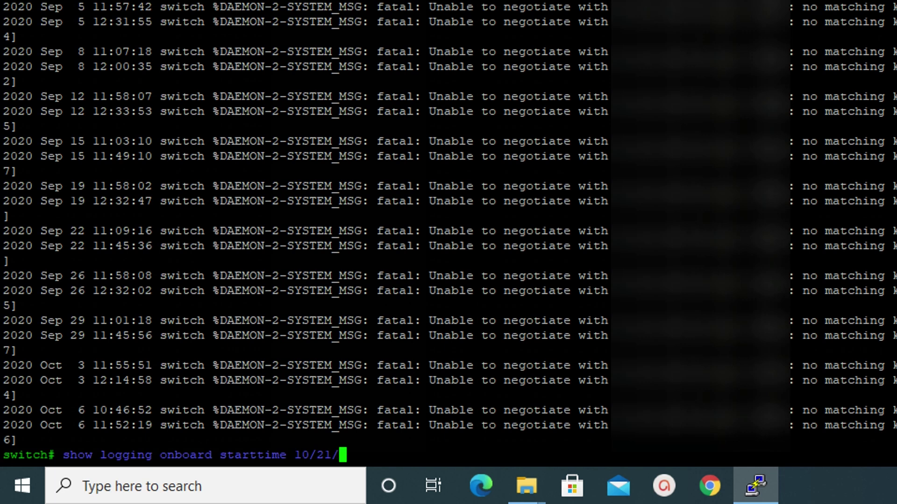
type("20-")
type("10:")
type("12:00")
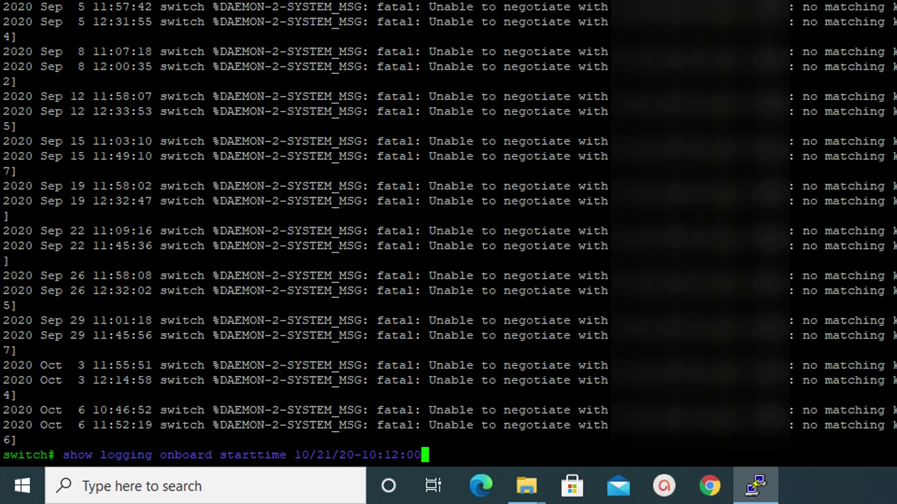
Run 'show logging onboard starttime 10/21/20-10:12:00' on the switch
key("Return")
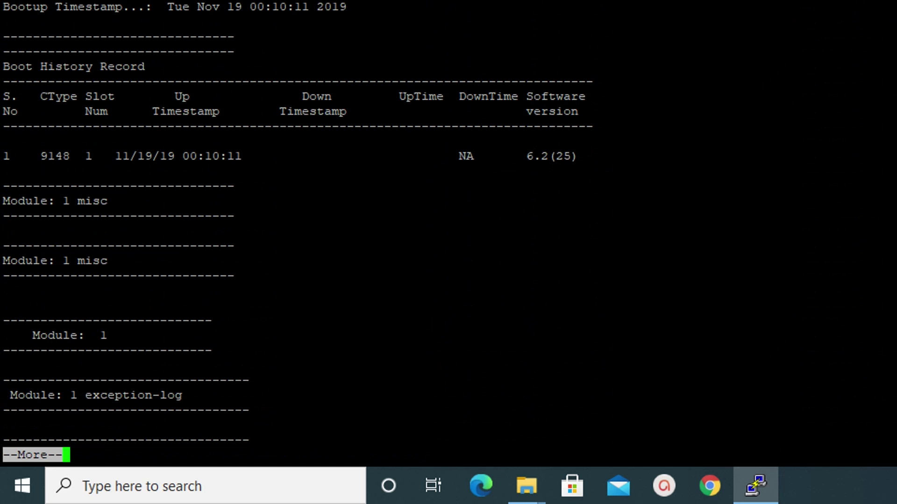
Page the onboard log through interrupt-stats, cpu-hog, mem-leak, register-log and environmental sections
key("Return")
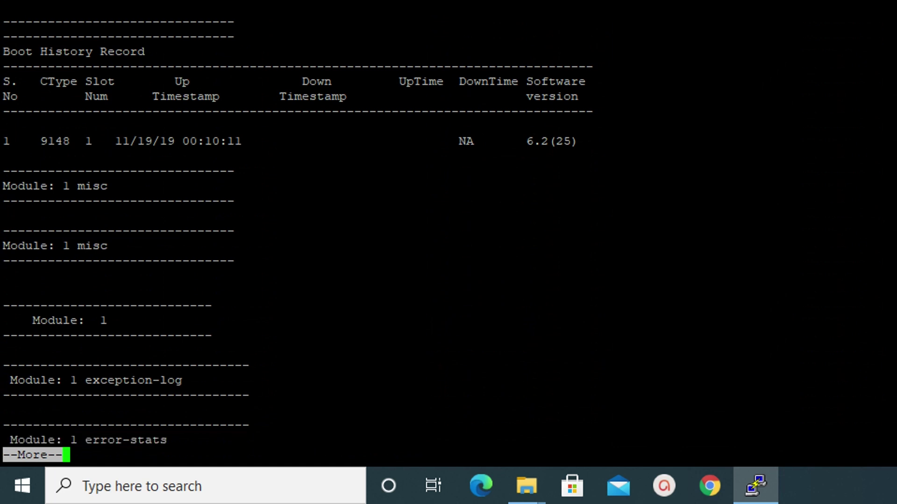
key("Return")
key("Return")
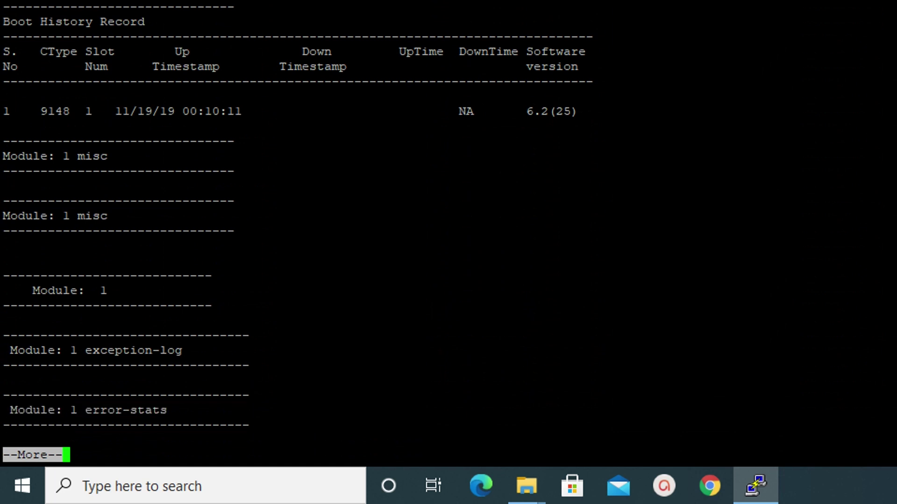
key("Return")
key("Return")
key("Return")
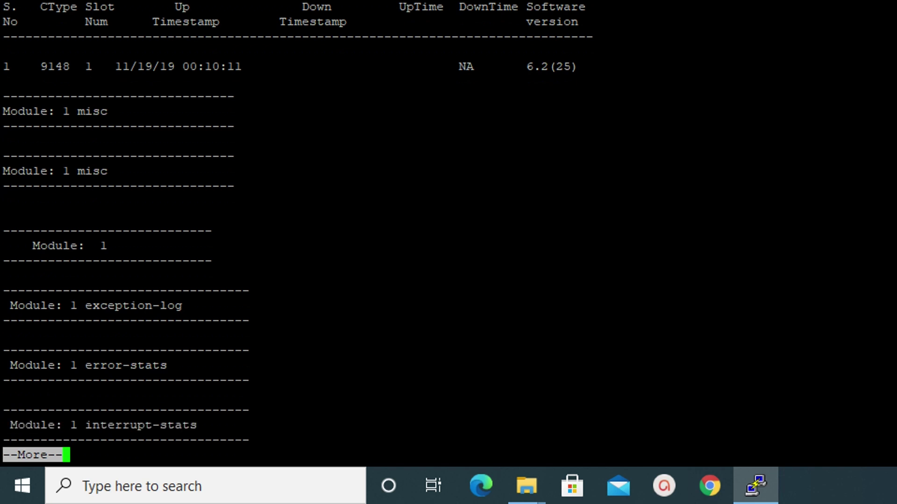
key("Return")
key("Return")
key("Return")
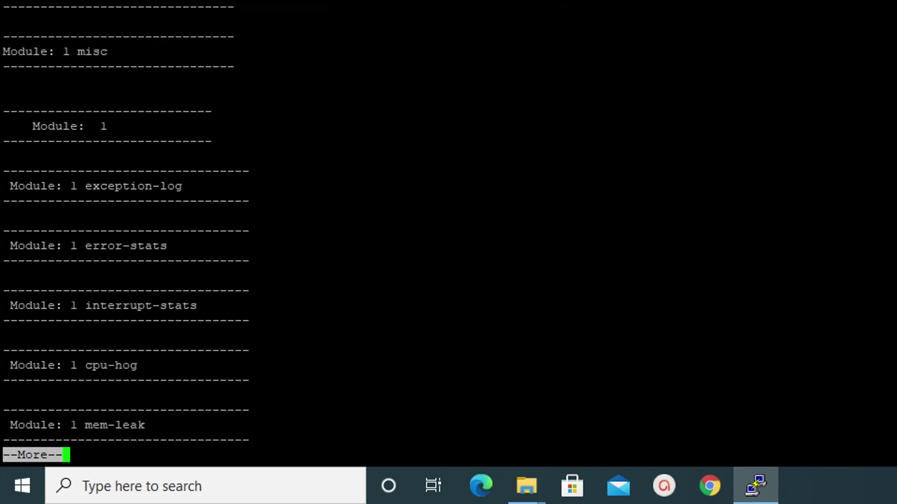
key("Return")
key("Return")
key("Return")
key("Return")
key("Return")
key("Return")
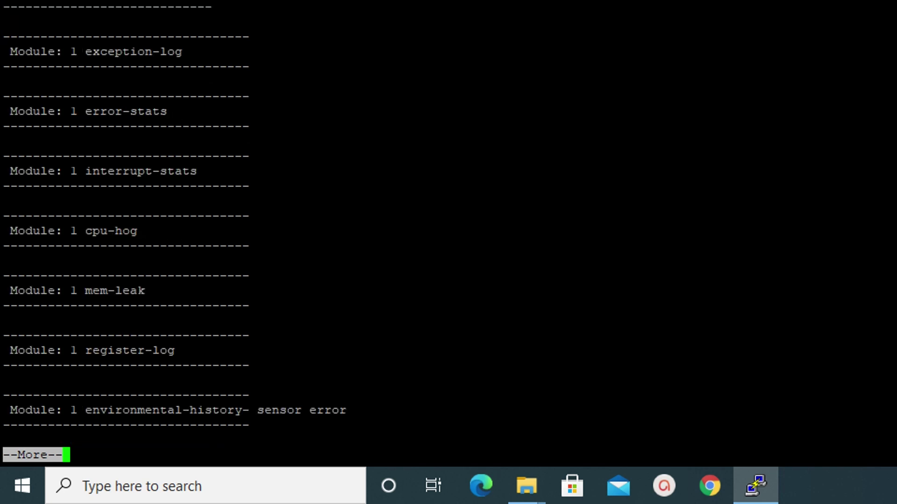
key("Return")
key("Return")
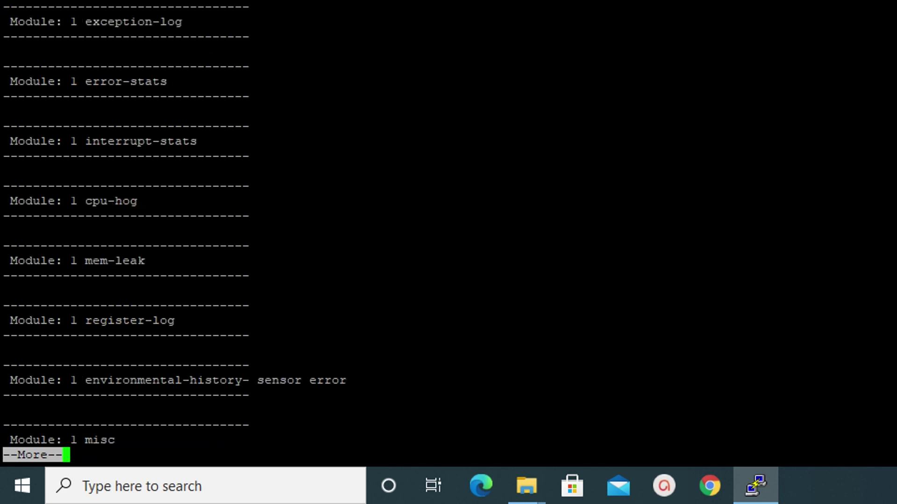
key("Return")
Page through transceiver, first power-on, boot history 6.2(25), slowport and txwait sections to the prompt
key("Return")
key("Return")
key("Return")
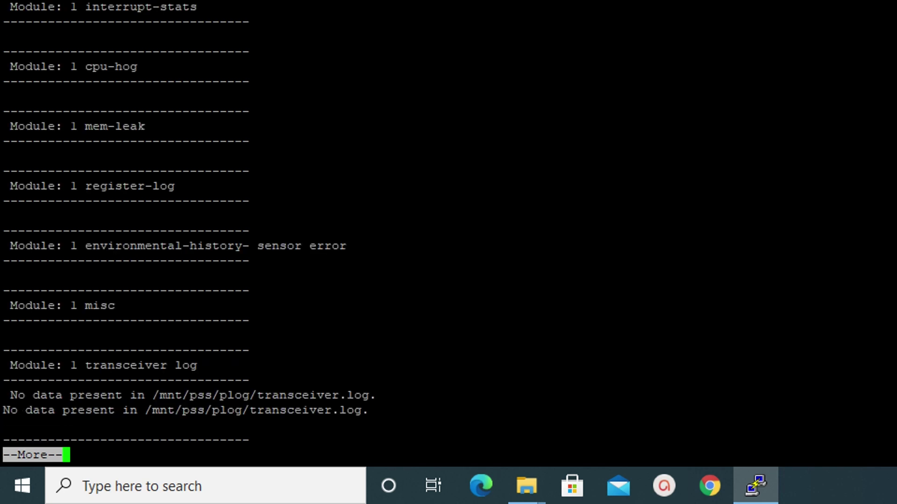
key("Return")
key("Return")
key("Return")
key("Return")
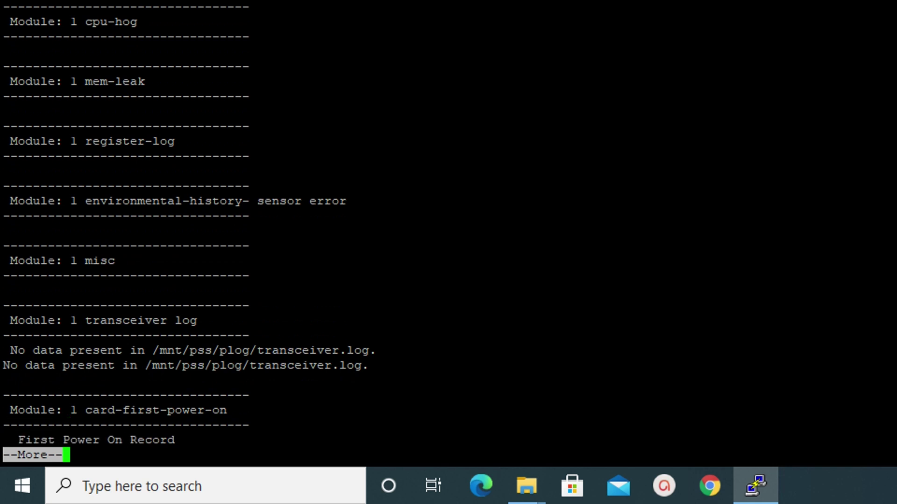
key("Return")
key("Return")
key("Return")
key("Return")
key("Return")
key("Return")
key("Return")
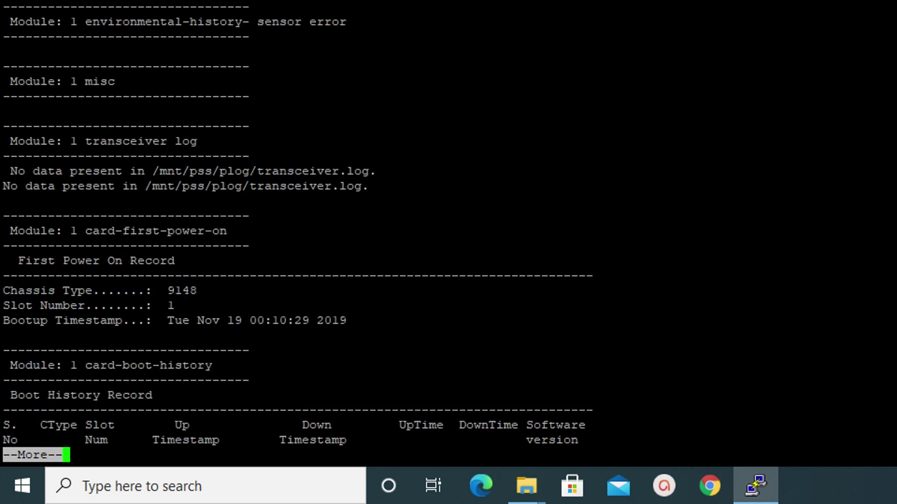
key("Return")
key("Return")
key("Return")
key("Return")
key("Return")
key("Return")
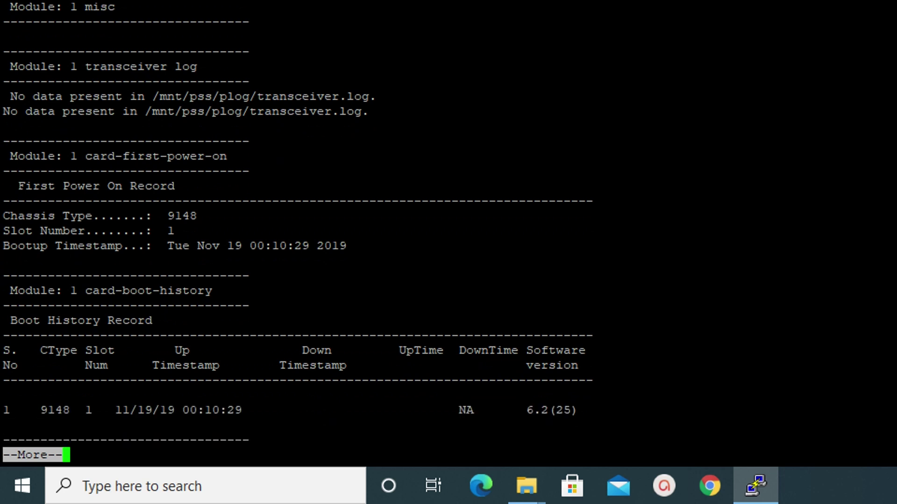
key("Return")
key("Return")
key("Return")
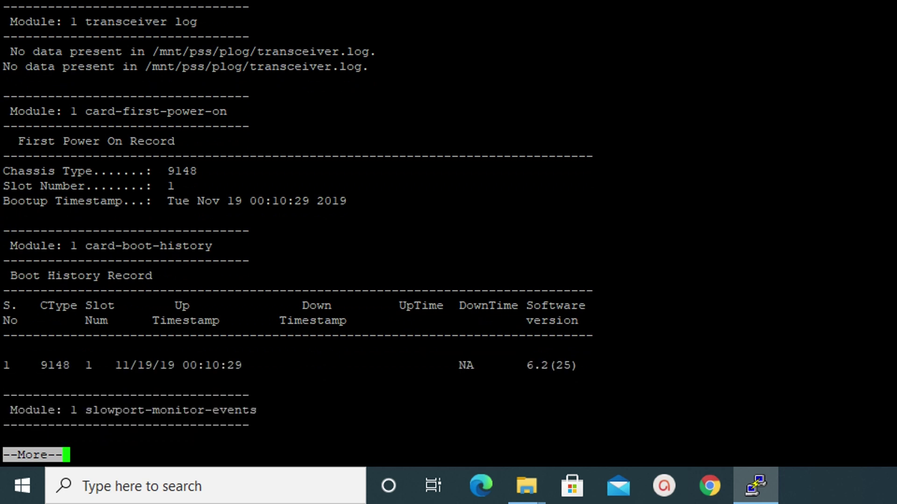
key("Return")
key("Return")
key("Return")
key("Return")
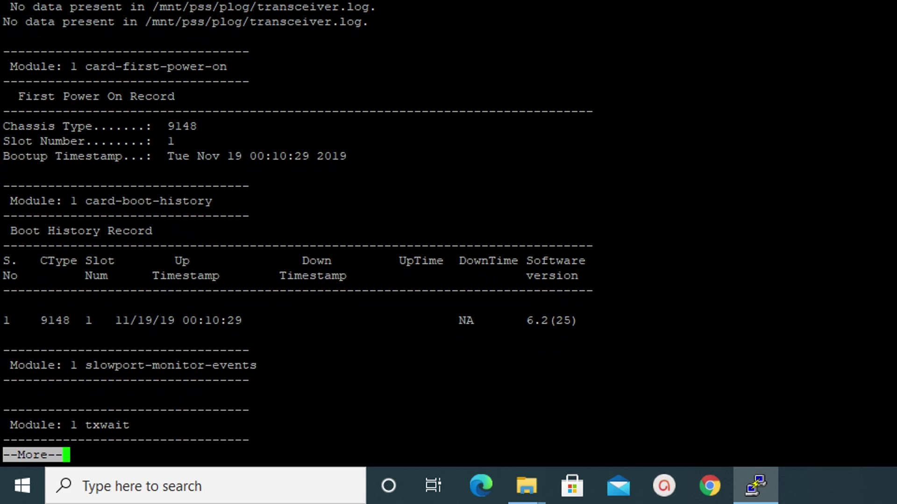
key("Return")
key("Return")
key("Return")
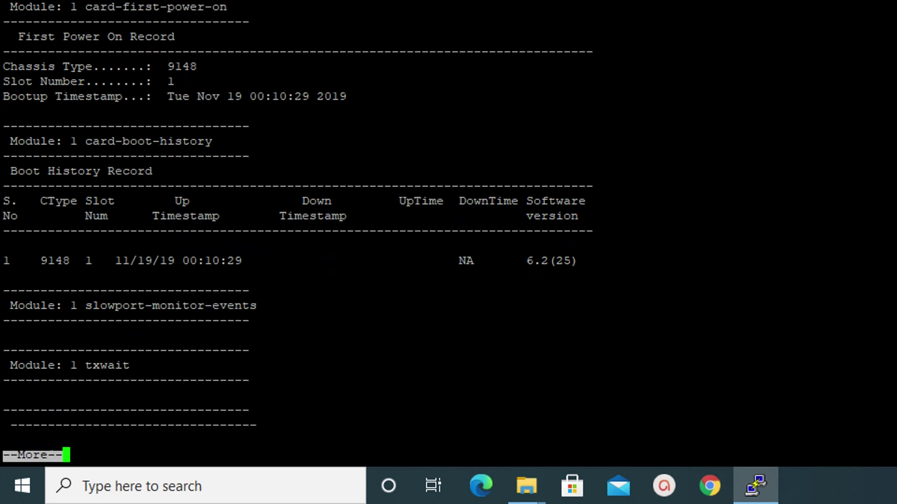
key("Return")
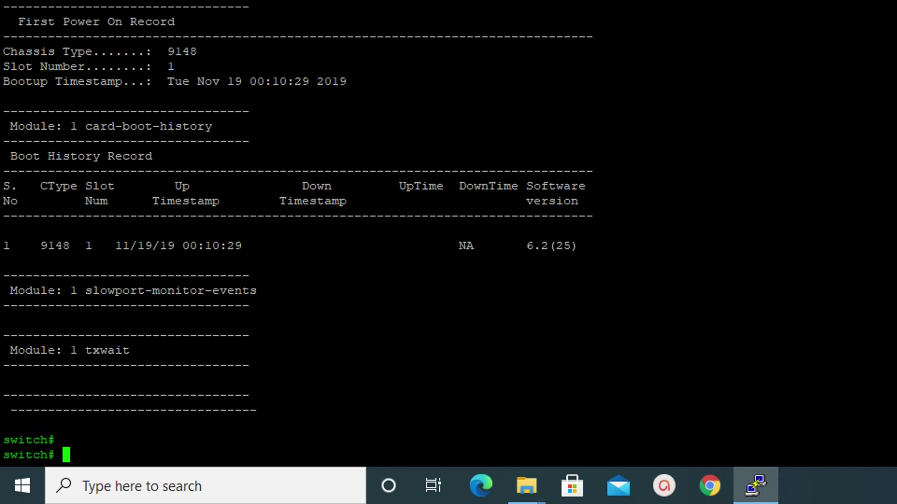
type("show cor")
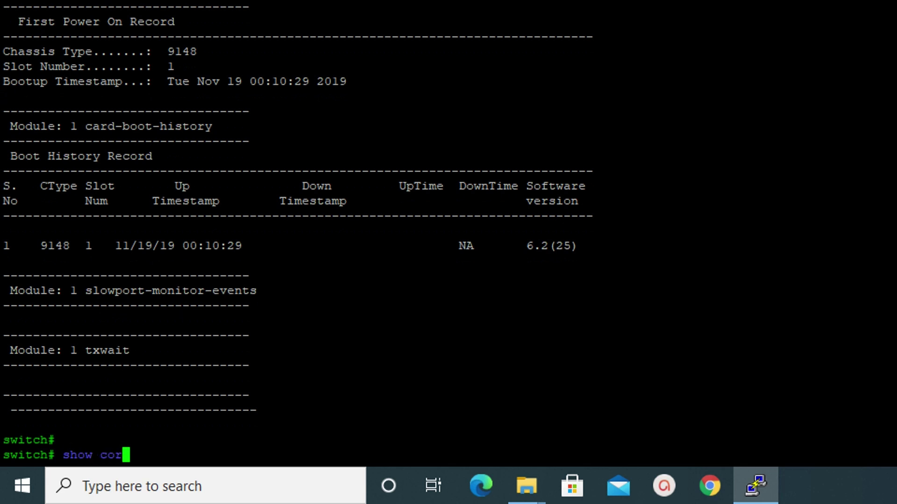
type("e")
Run 'show core' to confirm the switch has no recorded core dumps
key("Return")
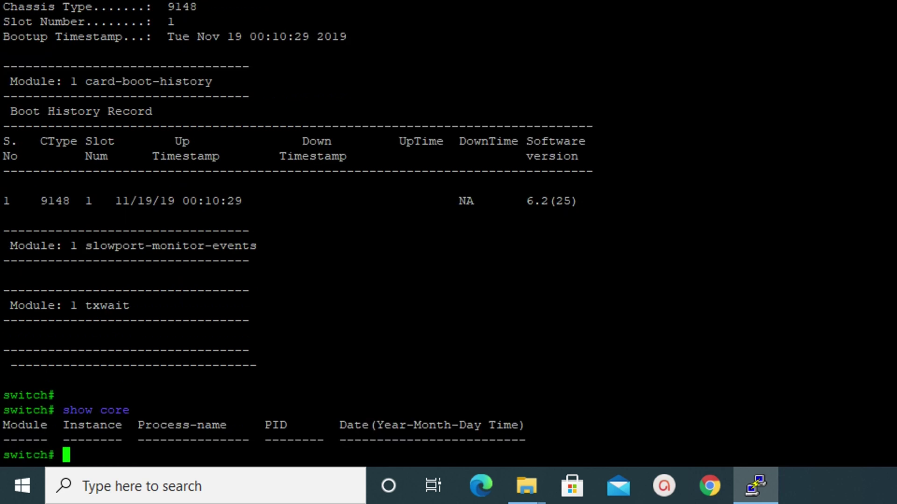